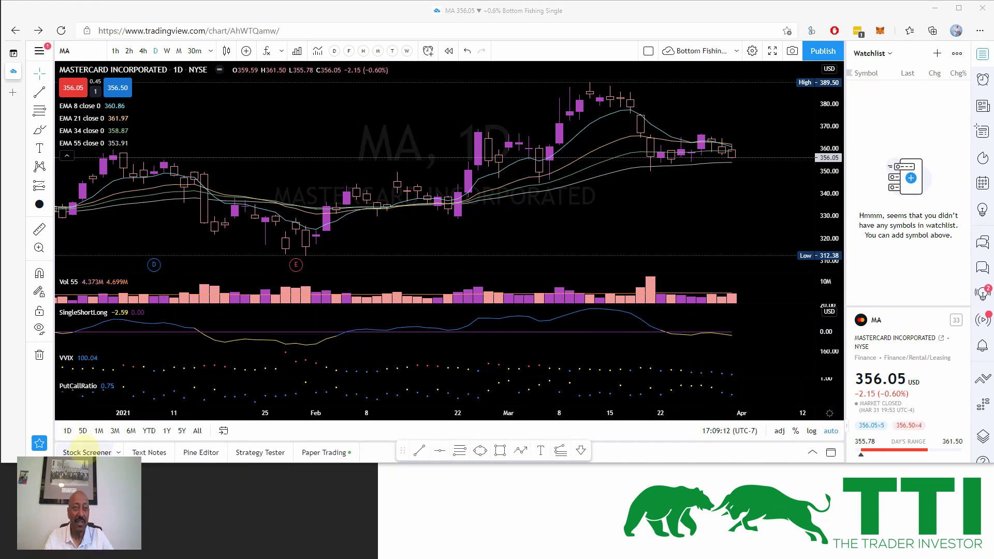
Step: Open the stock screener, load the saved Bottom Fishing screen and show the results in the My View column set
{"action": "left_click", "coordinate": [87, 451]}
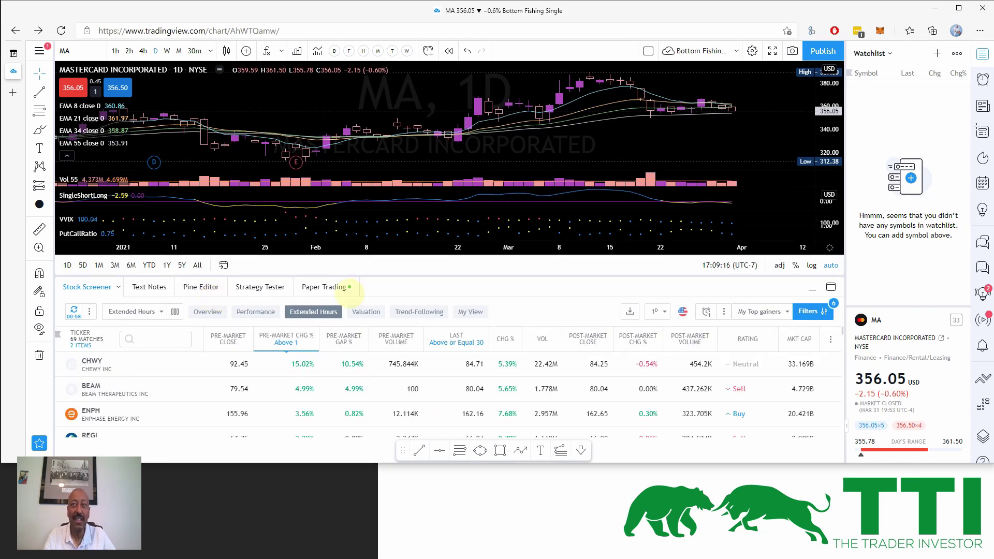
{"action": "left_click", "coordinate": [788, 311]}
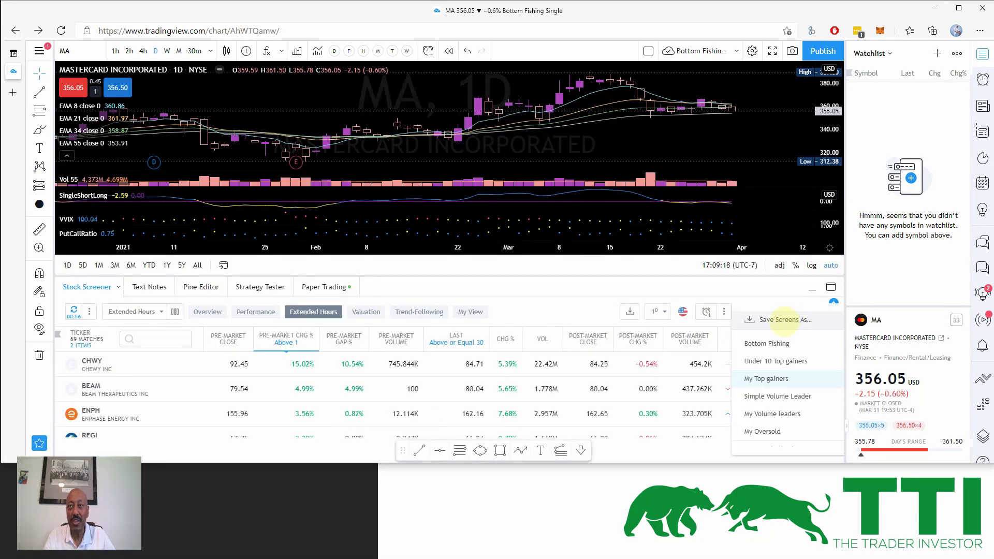
{"action": "left_click", "coordinate": [776, 343]}
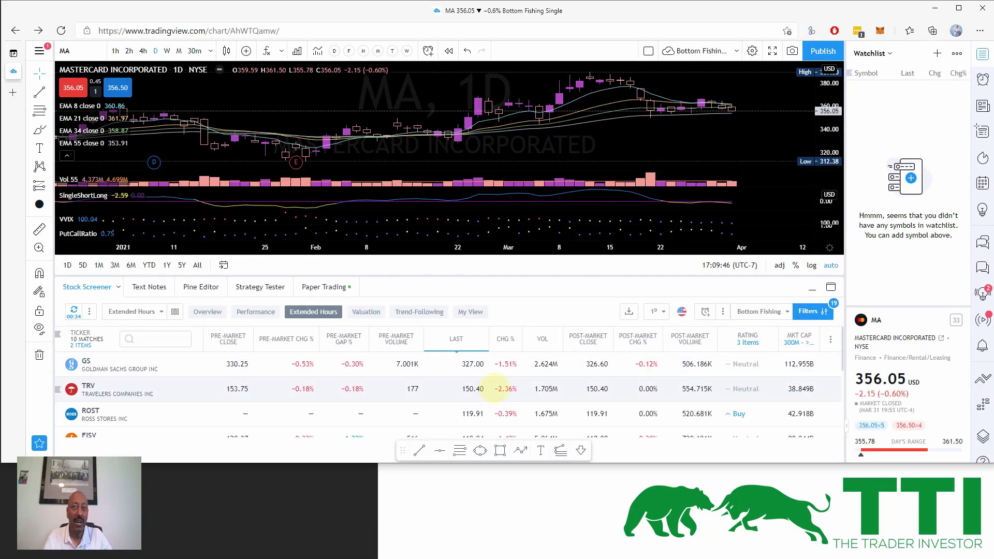
{"action": "left_click", "coordinate": [470, 312]}
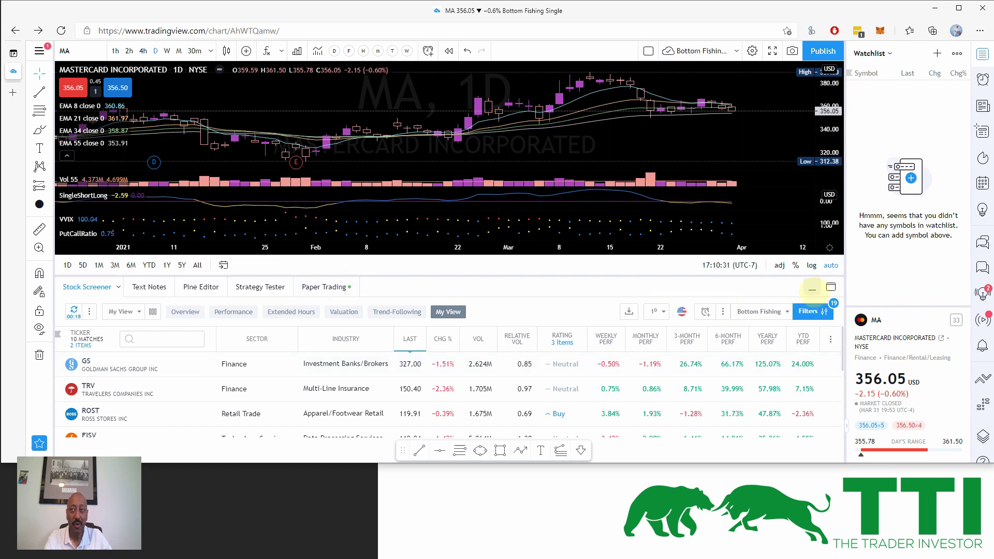
Step: Examine the Bottom Fishing screen's active filters, from market capitalization and symbol type down to total shares outstanding
{"action": "left_click", "coordinate": [811, 288]}
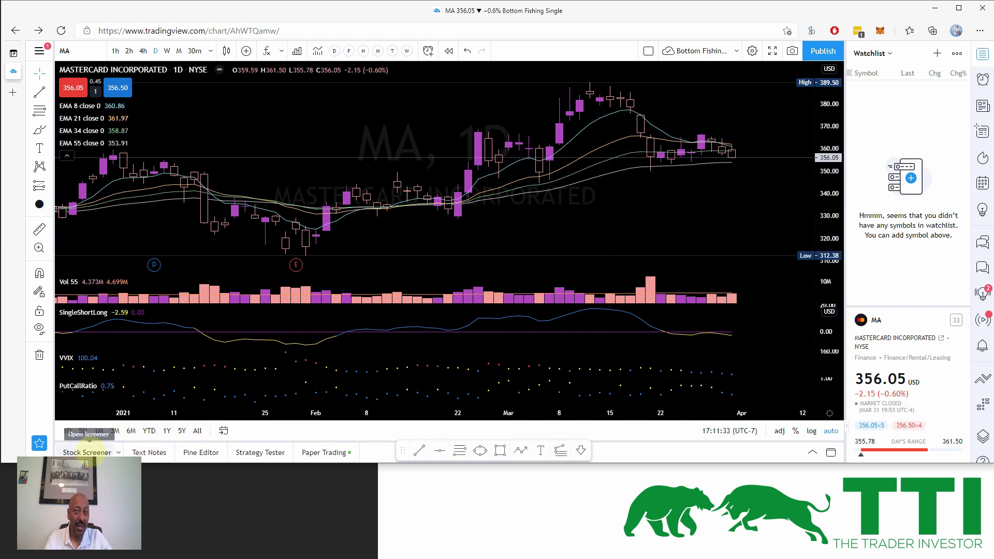
{"action": "left_click", "coordinate": [88, 453]}
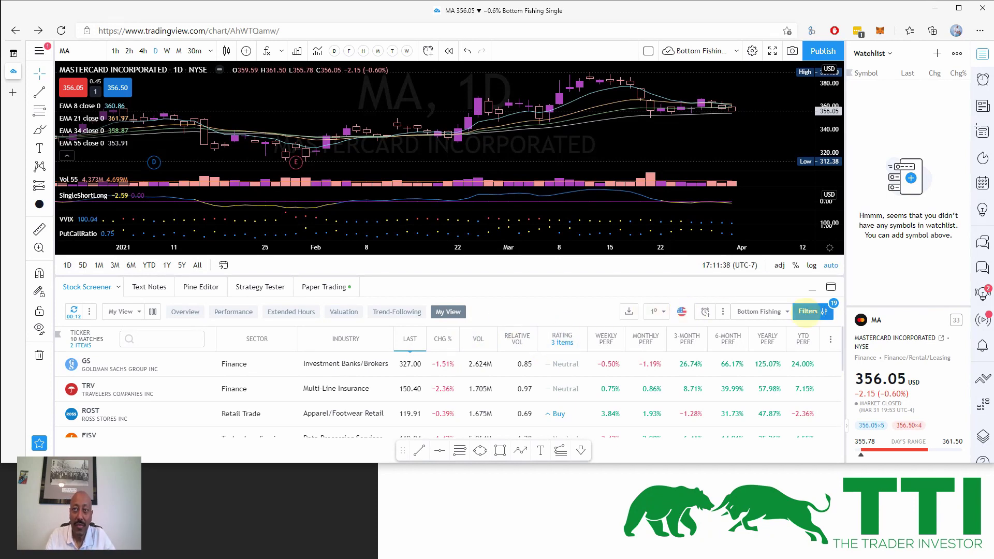
{"action": "left_click", "coordinate": [800, 310]}
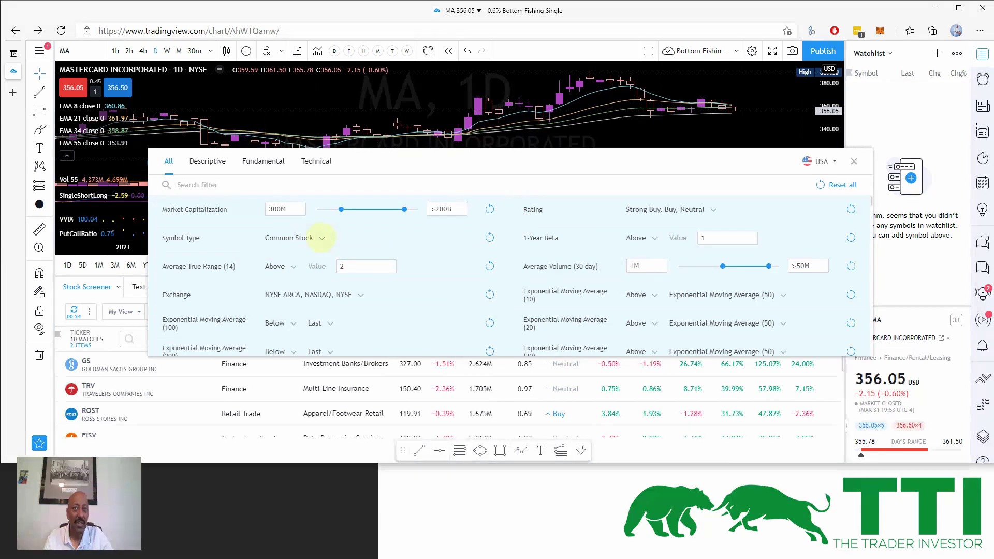
{"action": "left_click", "coordinate": [320, 238]}
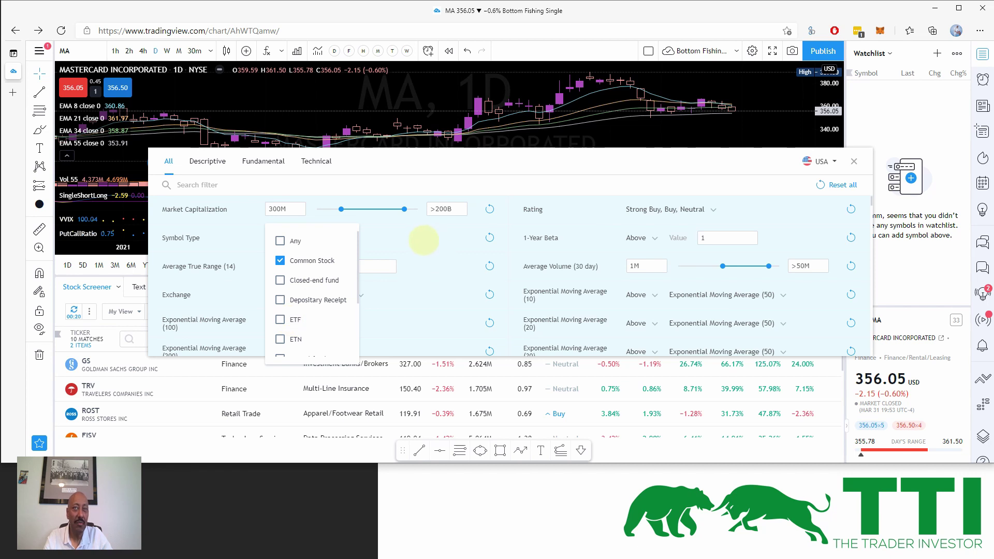
{"action": "left_click", "coordinate": [424, 240]}
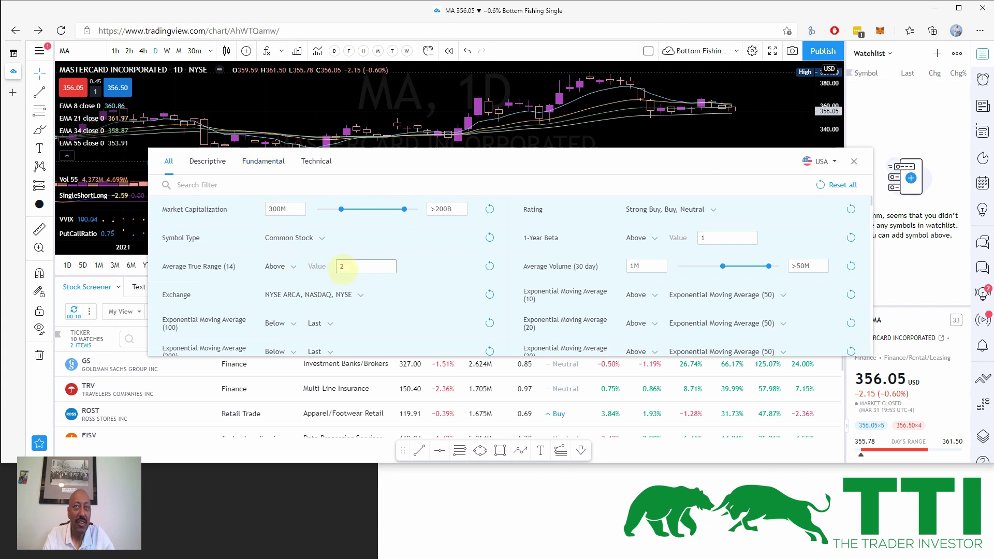
{"action": "left_click", "coordinate": [354, 267]}
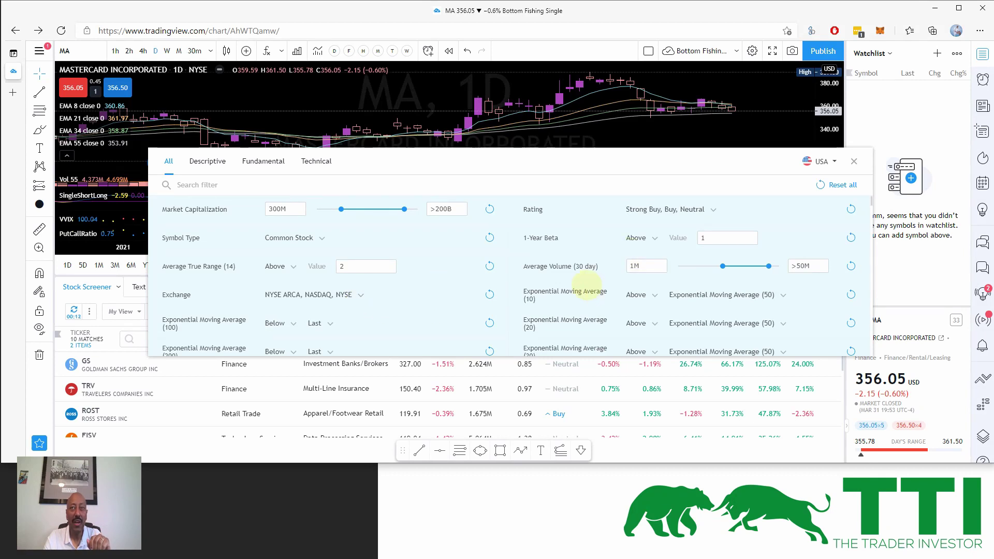
{"action": "scroll", "coordinate": [588, 284], "scroll_direction": "down", "scroll_amount": 1}
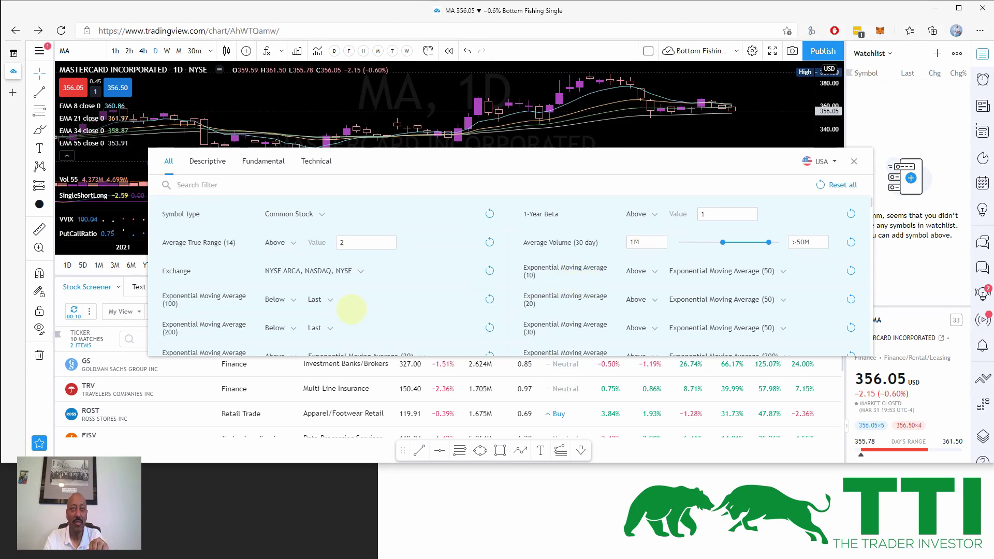
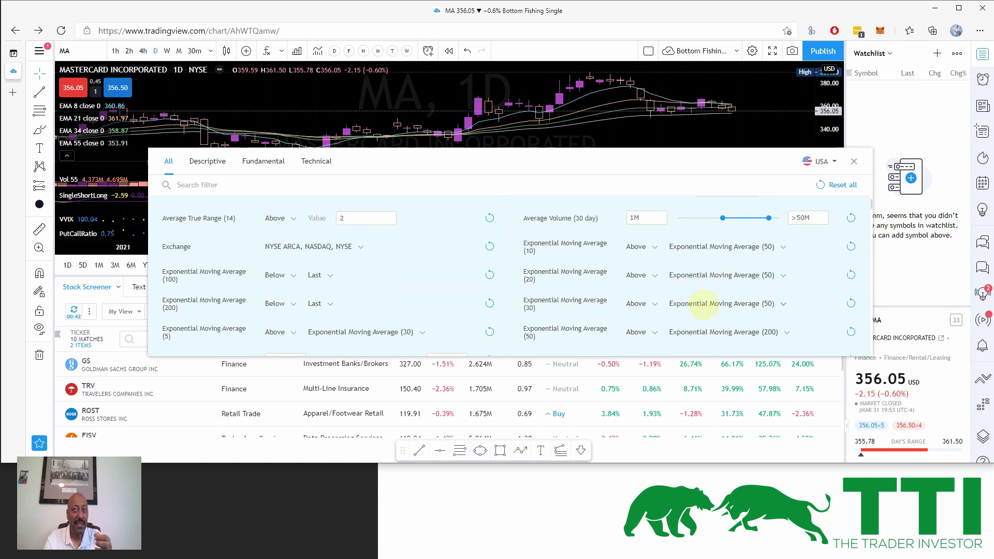
{"action": "scroll", "coordinate": [686, 329], "scroll_direction": "down", "scroll_amount": 1}
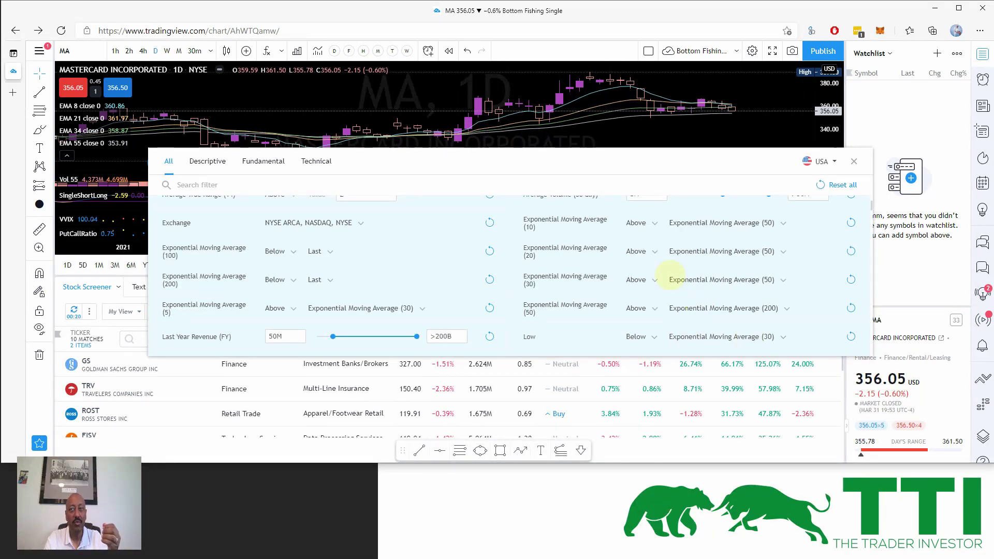
{"action": "scroll", "coordinate": [662, 274], "scroll_direction": "down", "scroll_amount": 1}
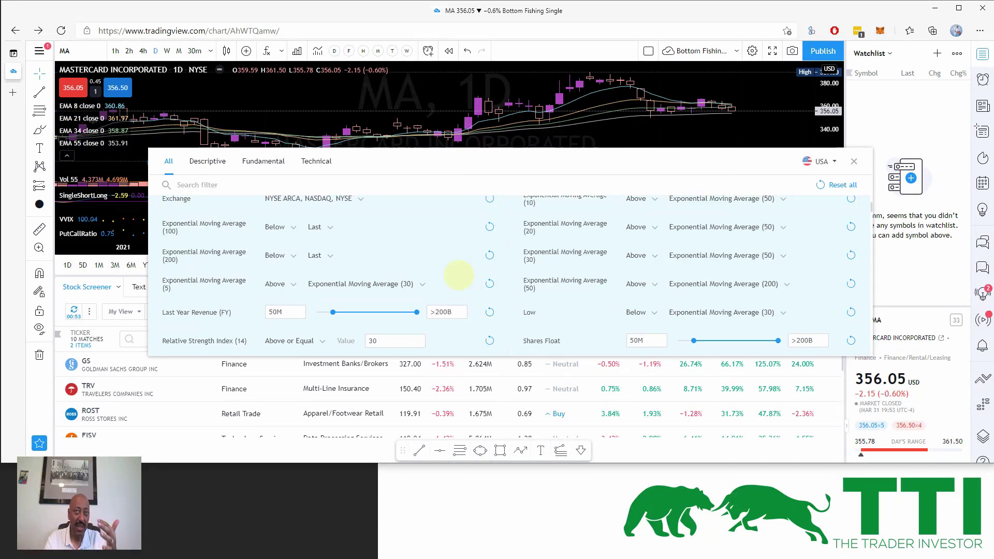
{"action": "scroll", "coordinate": [458, 275], "scroll_direction": "down", "scroll_amount": 1}
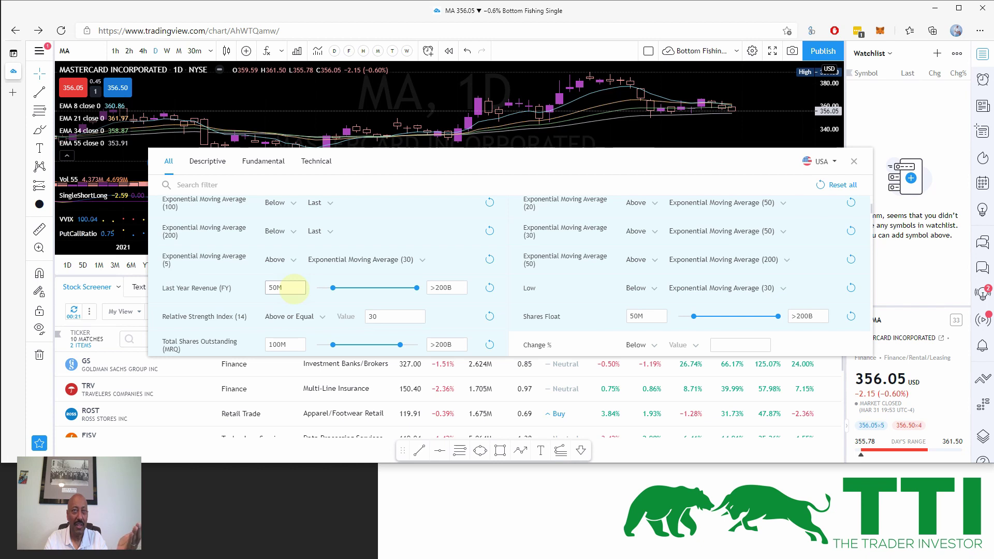
{"action": "scroll", "coordinate": [219, 297], "scroll_direction": "down", "scroll_amount": 1}
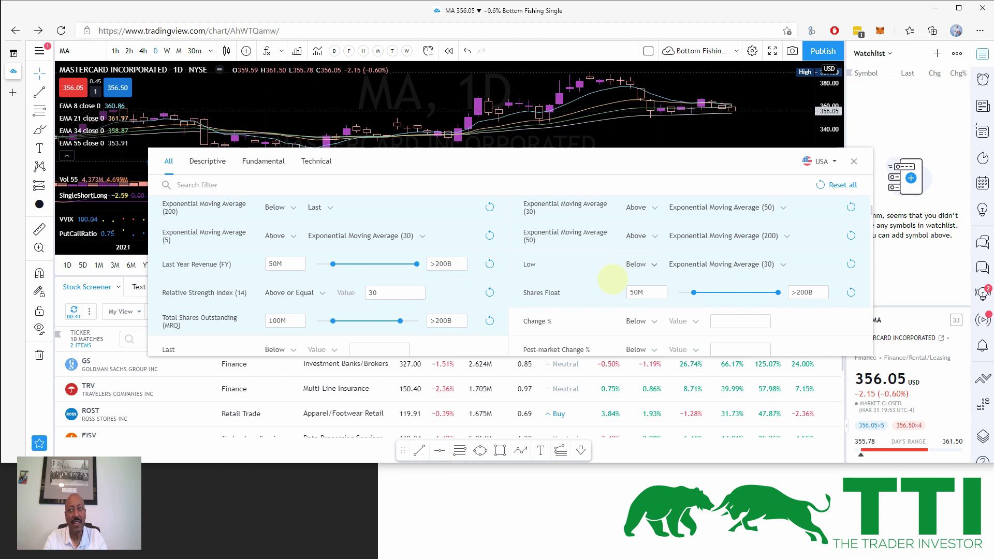
Step: Recheck the average volume, 1-year beta, moving average and share filters of the Bottom Fishing screen, and close the filter settings
{"action": "scroll", "coordinate": [601, 294], "scroll_direction": "up", "scroll_amount": 4}
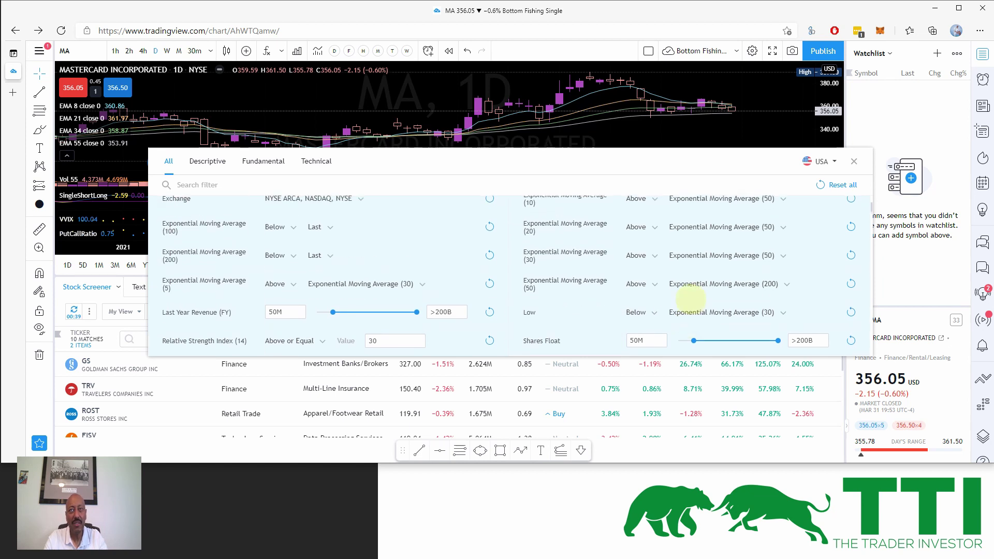
{"action": "scroll", "coordinate": [690, 298], "scroll_direction": "up", "scroll_amount": 1}
{"action": "left_click", "coordinate": [647, 243]}
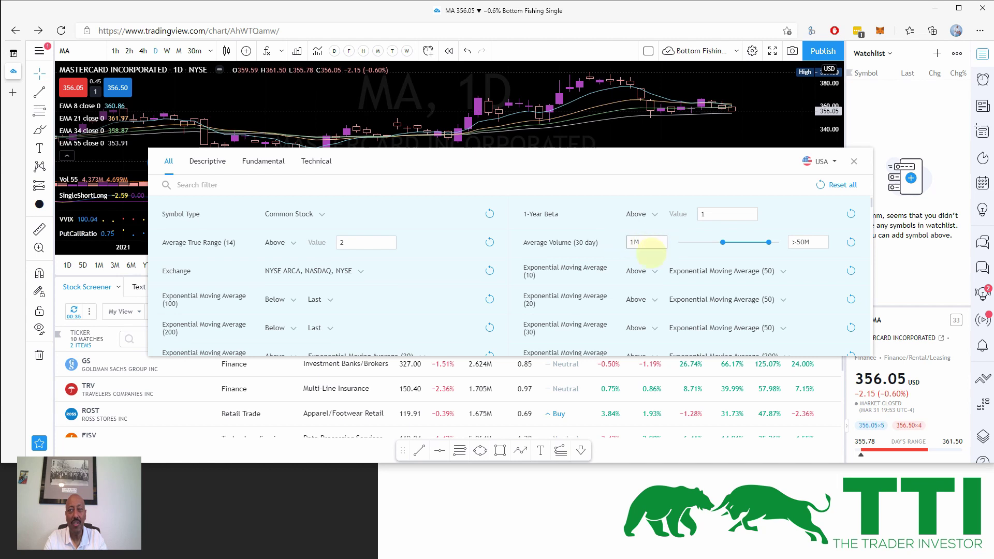
{"action": "scroll", "coordinate": [636, 257], "scroll_direction": "down", "scroll_amount": 3}
{"action": "scroll", "coordinate": [581, 300], "scroll_direction": "down", "scroll_amount": 1}
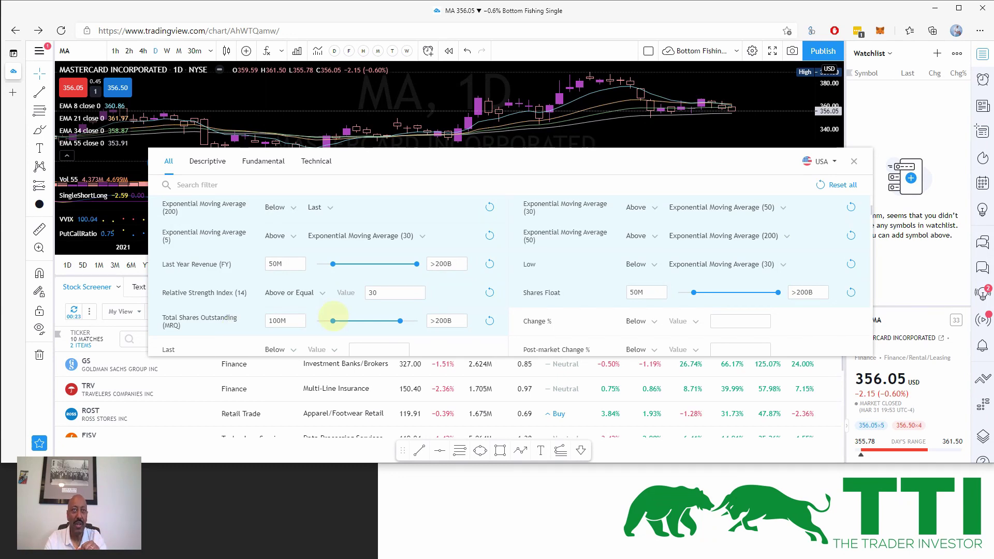
{"action": "scroll", "coordinate": [333, 321], "scroll_direction": "up", "scroll_amount": 3}
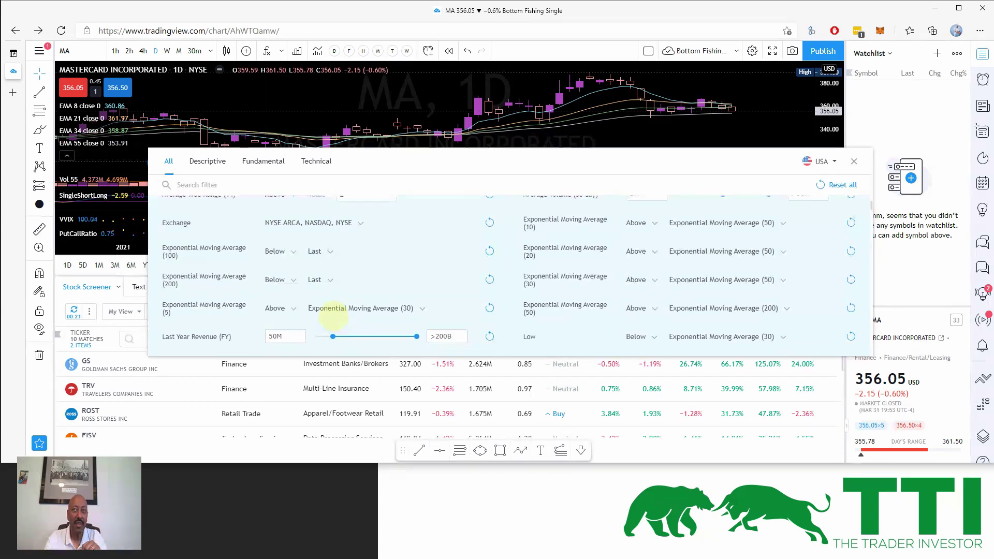
{"action": "scroll", "coordinate": [332, 315], "scroll_direction": "up", "scroll_amount": 3}
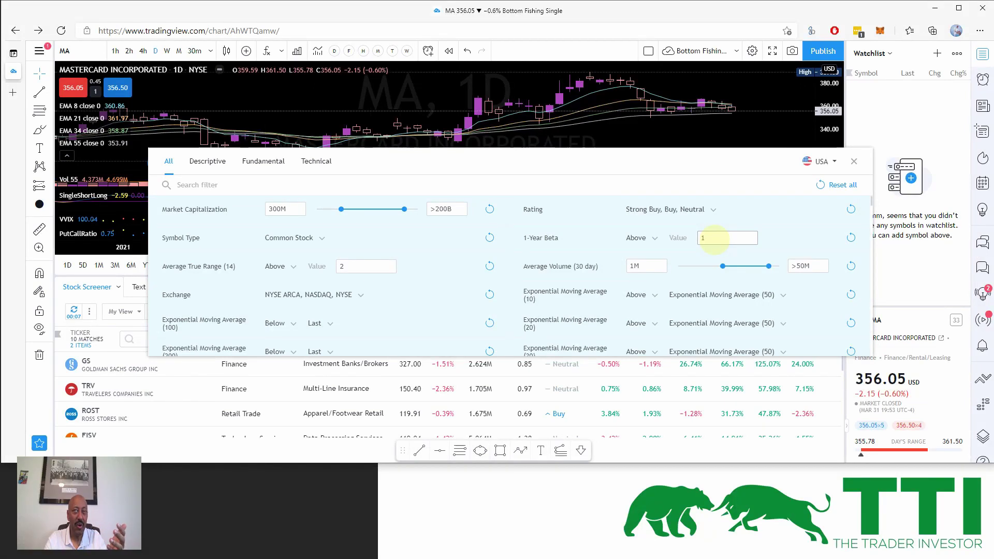
{"action": "scroll", "coordinate": [461, 259], "scroll_direction": "down", "scroll_amount": 5}
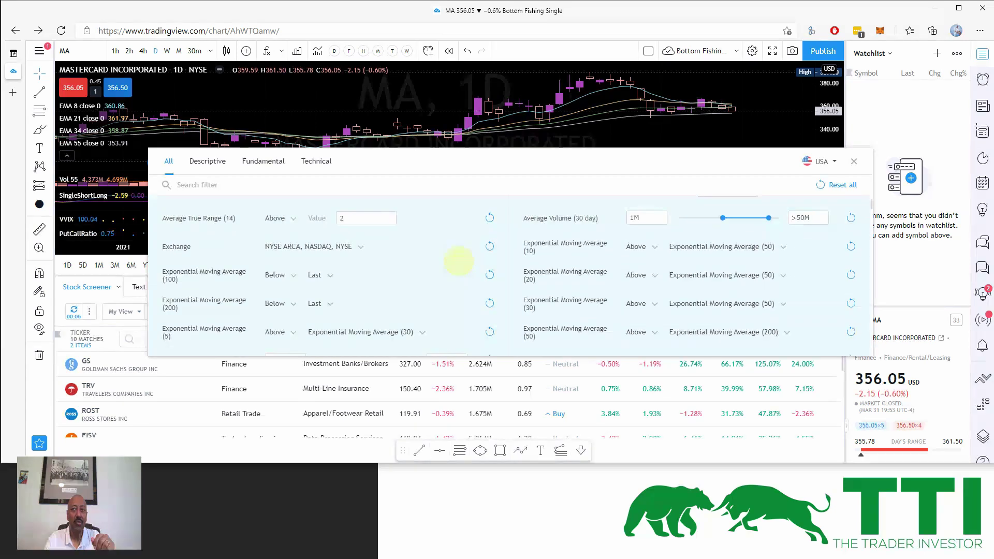
{"action": "scroll", "coordinate": [458, 263], "scroll_direction": "down", "scroll_amount": 1}
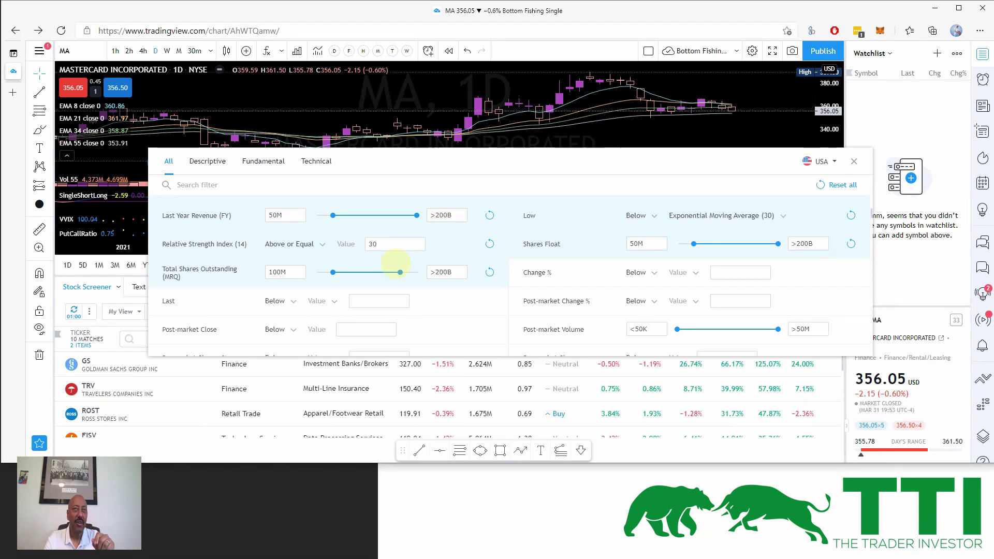
{"action": "scroll", "coordinate": [399, 263], "scroll_direction": "down", "scroll_amount": 1}
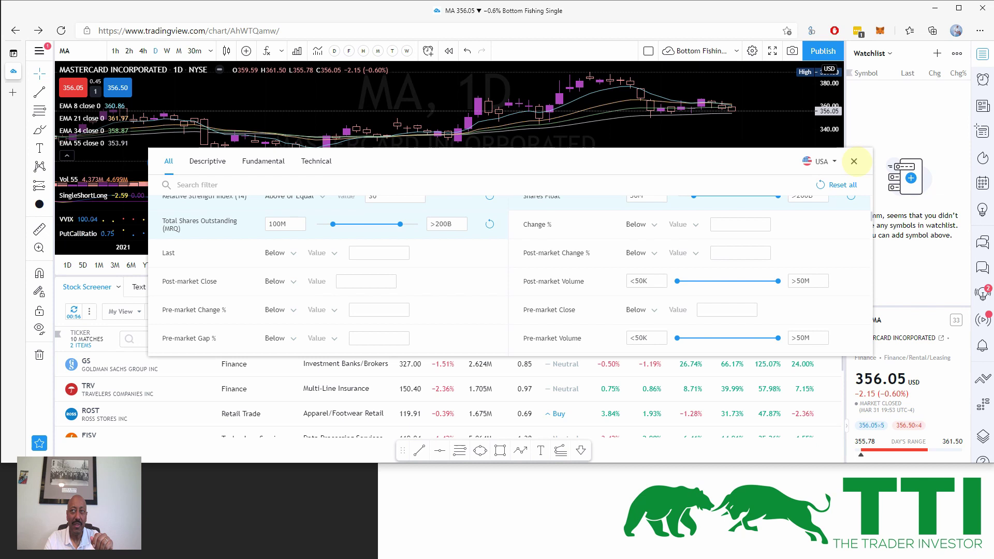
{"action": "left_click", "coordinate": [854, 161]}
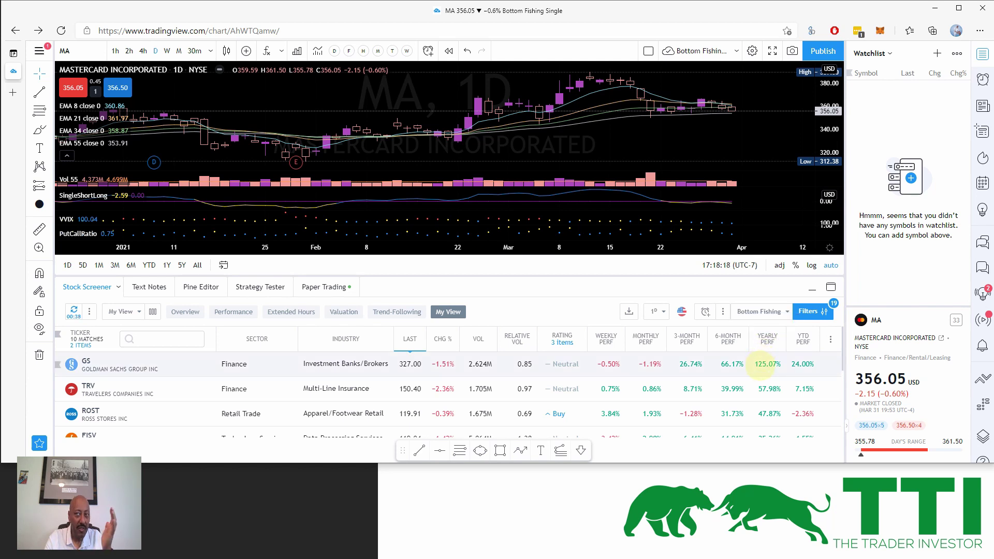
Step: Compare the 3-month, 6-month, yearly and year-to-date performance of all stocks matching the screen
{"action": "scroll", "coordinate": [764, 367], "scroll_direction": "down", "scroll_amount": 2}
{"action": "scroll", "coordinate": [751, 382], "scroll_direction": "down", "scroll_amount": 4}
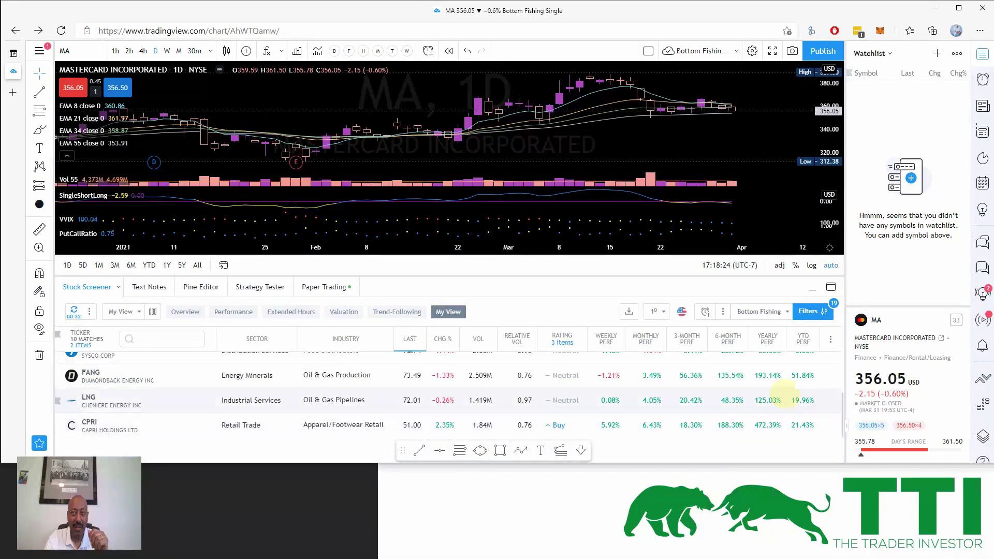
{"action": "scroll", "coordinate": [767, 400], "scroll_direction": "up", "scroll_amount": 3}
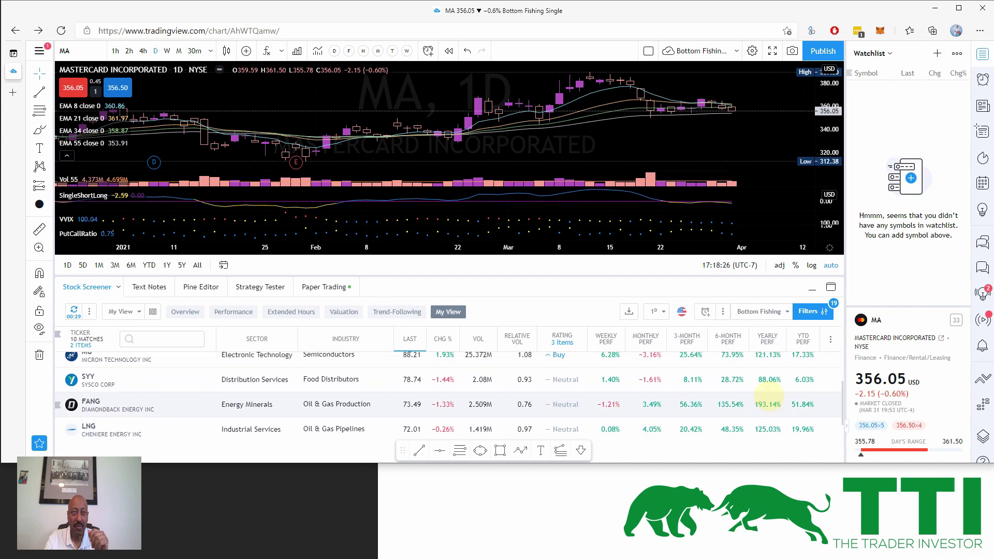
{"action": "scroll", "coordinate": [767, 396], "scroll_direction": "up", "scroll_amount": 3}
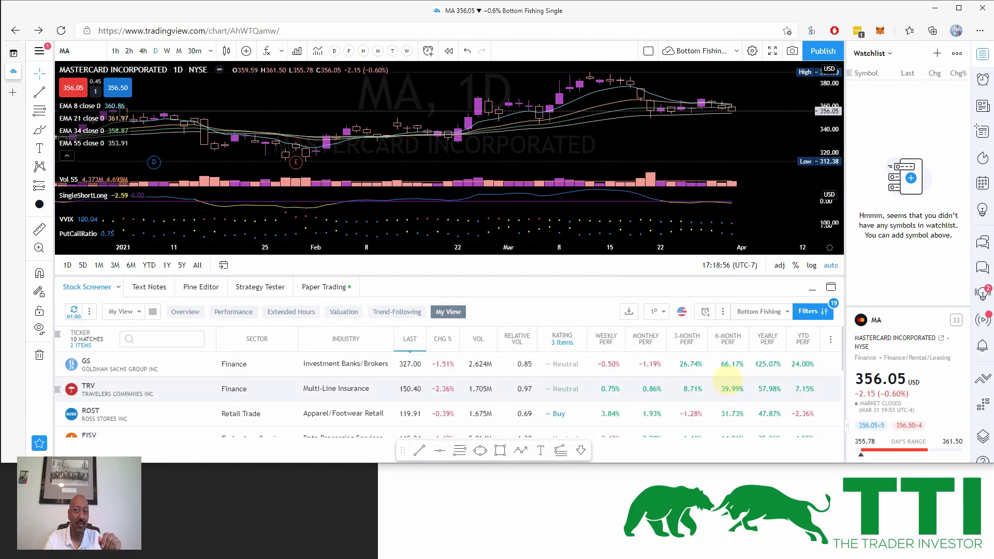
{"action": "scroll", "coordinate": [731, 387], "scroll_direction": "down", "scroll_amount": 5}
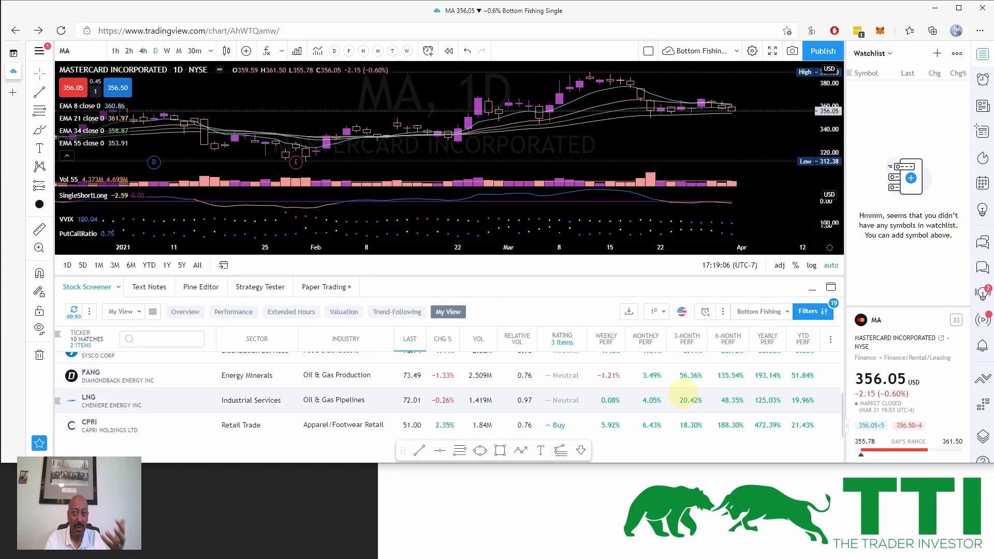
{"action": "scroll", "coordinate": [684, 397], "scroll_direction": "up", "scroll_amount": 5}
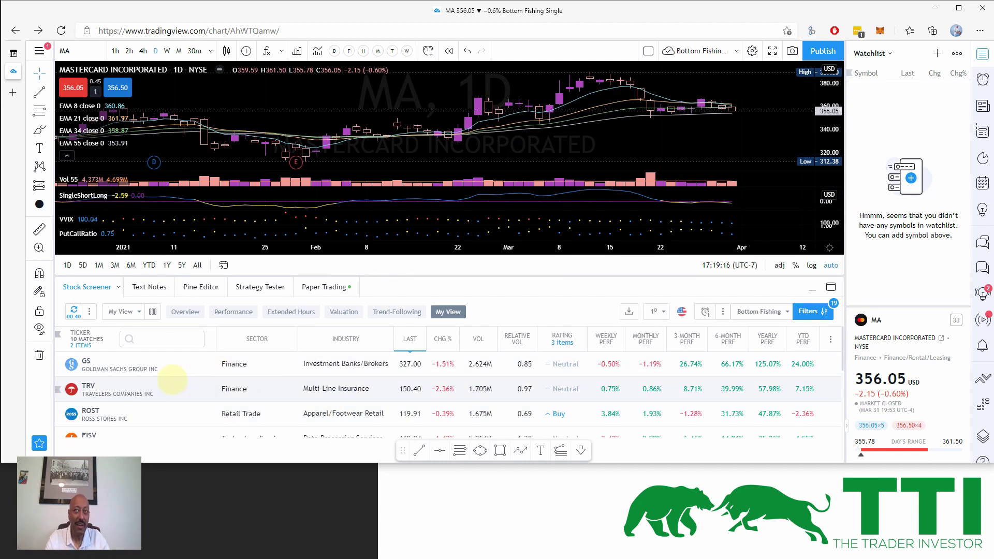
Step: Select all stocks in the screener results, starting from Goldman Sachs, and add them to the watchlist
{"action": "left_click", "coordinate": [123, 369]}
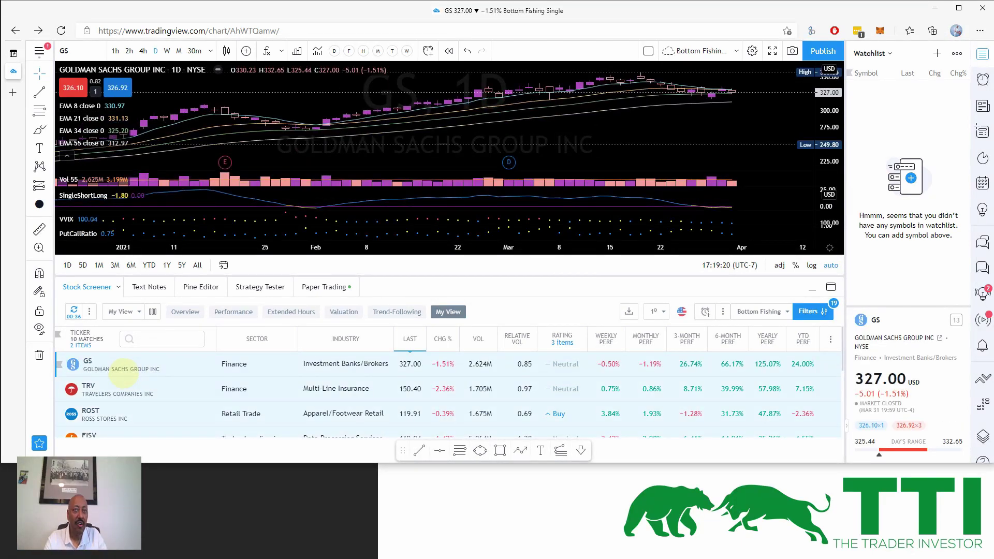
{"action": "right_click", "coordinate": [124, 383]}
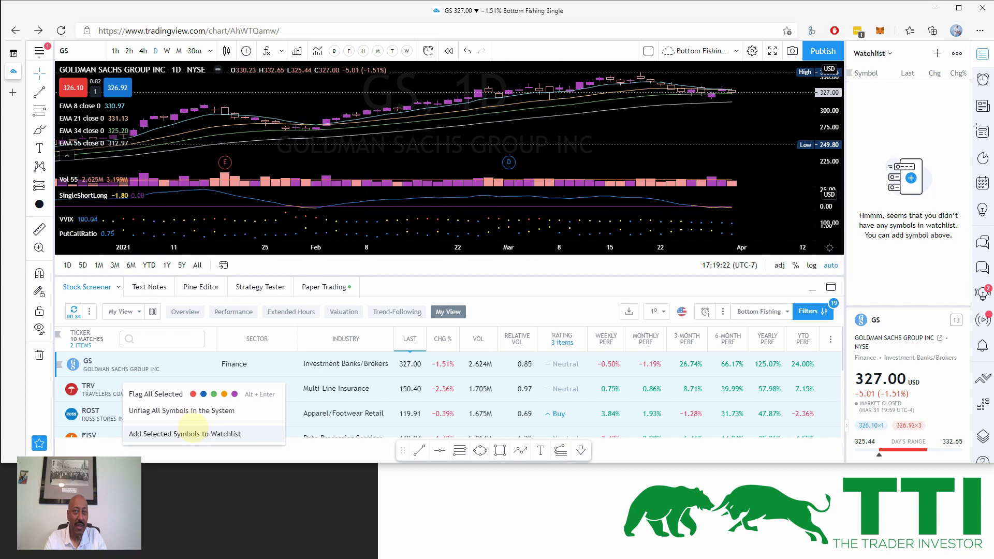
{"action": "left_click", "coordinate": [197, 434]}
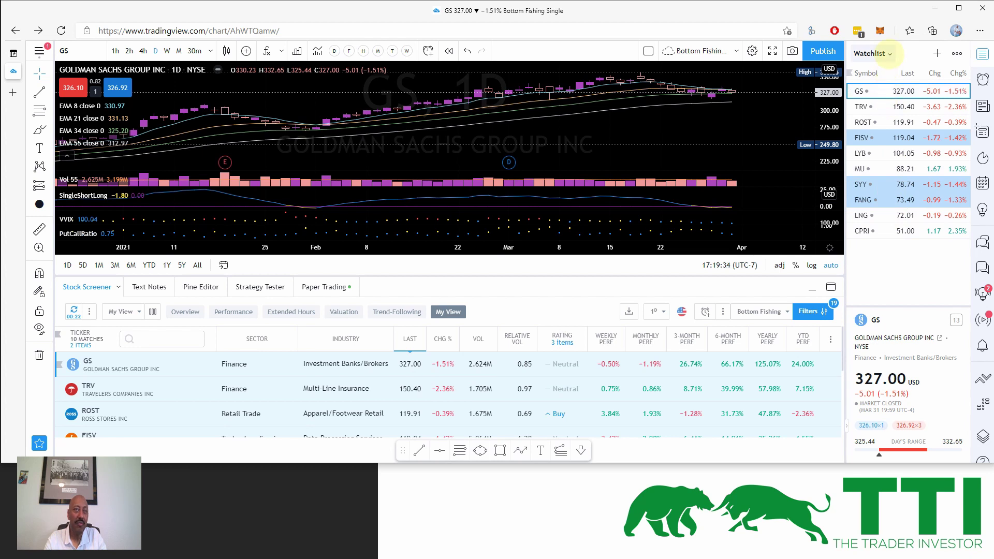
Step: Switch the displayed watchlist to the Index list
{"action": "left_click", "coordinate": [888, 52]}
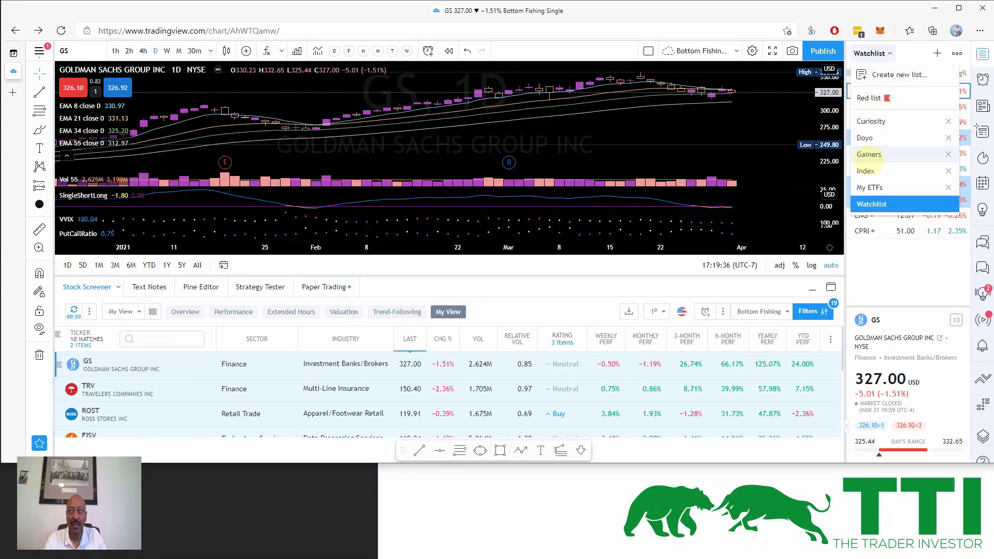
{"action": "left_click", "coordinate": [866, 171]}
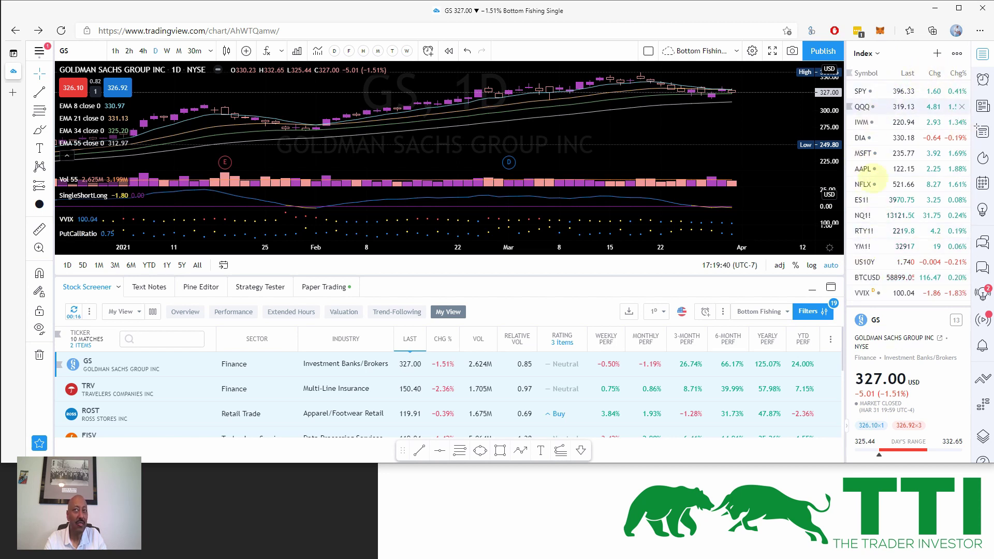
Step: Switch the displayed list from Index to Watchlist and hide the stock screener to enlarge the chart
{"action": "left_click", "coordinate": [865, 53]}
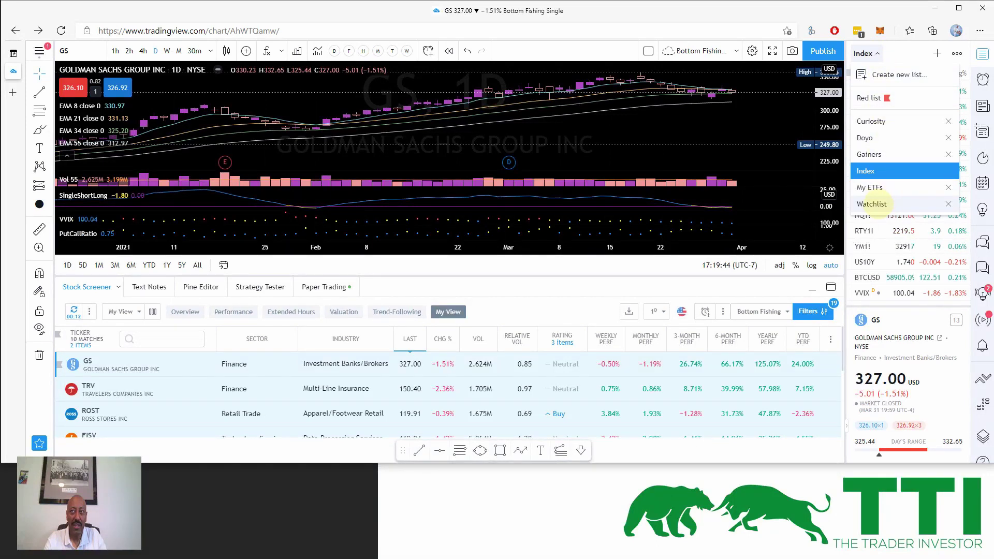
{"action": "left_click", "coordinate": [872, 204]}
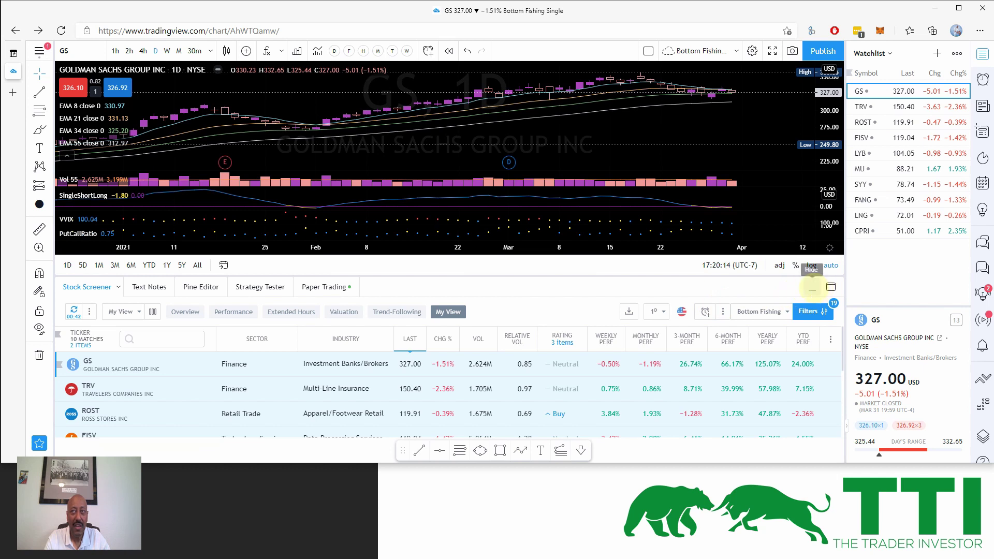
{"action": "left_click", "coordinate": [812, 289]}
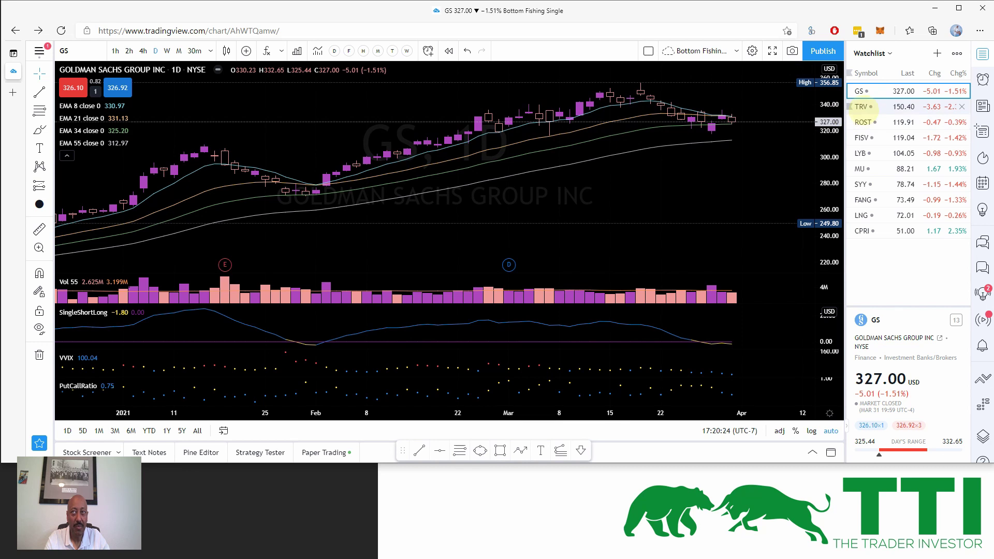
Step: Review the daily charts of the TRV, ROST and FISV entries in the watchlist one after another
{"action": "left_click", "coordinate": [862, 107]}
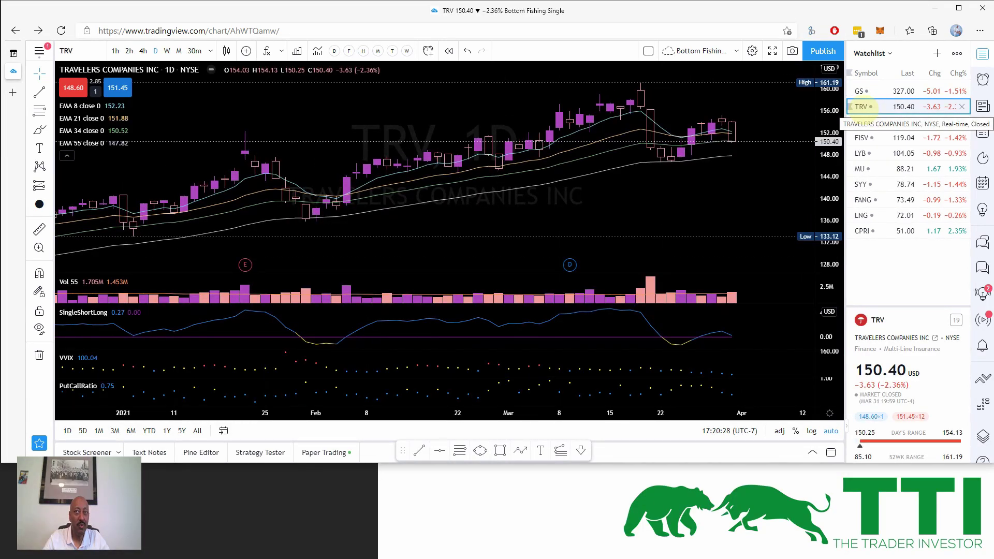
{"action": "key", "text": "Down"}
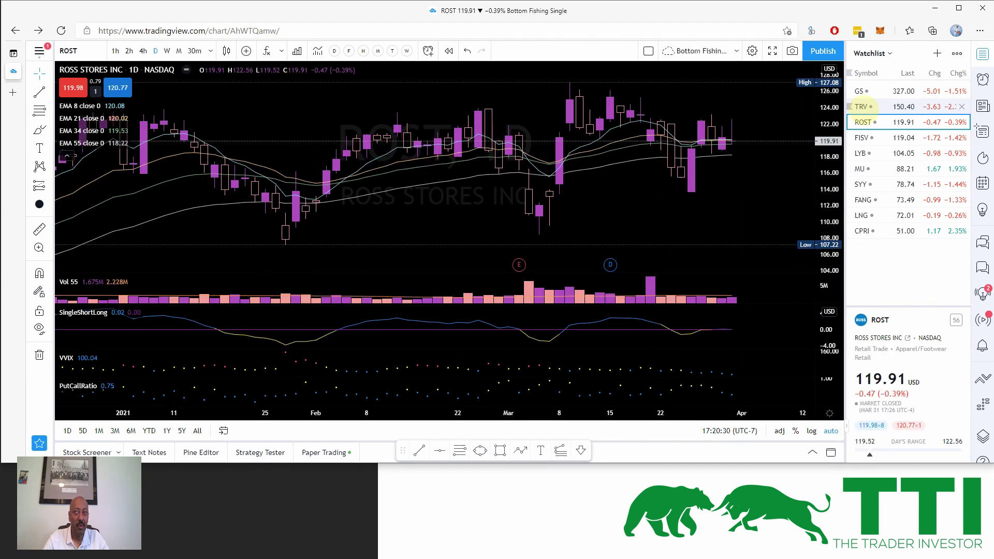
{"action": "key", "text": "Down"}
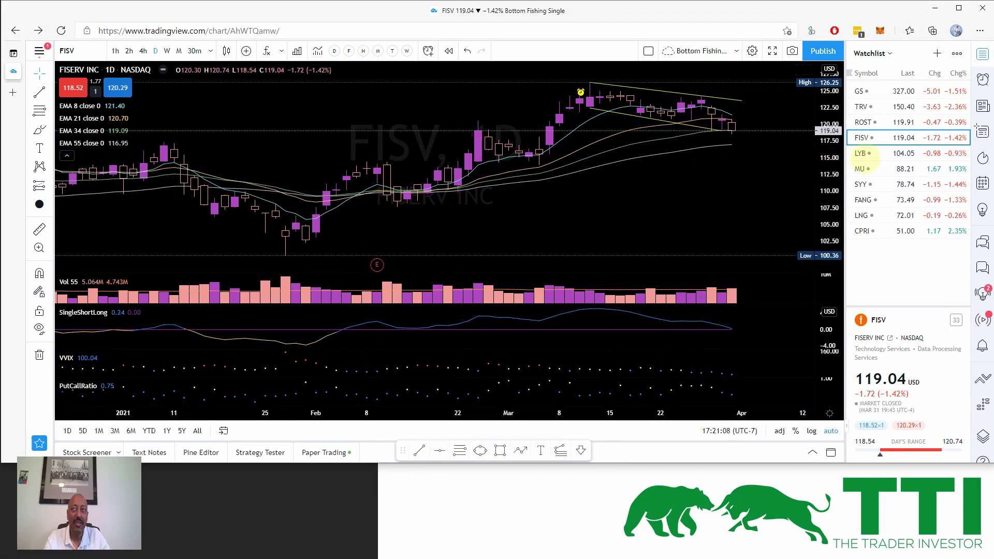
Step: Draw a Fibonacci retracement on the LYB daily chart from the 18 March high to the 23 March low and compress the price scale
{"action": "left_click", "coordinate": [867, 153]}
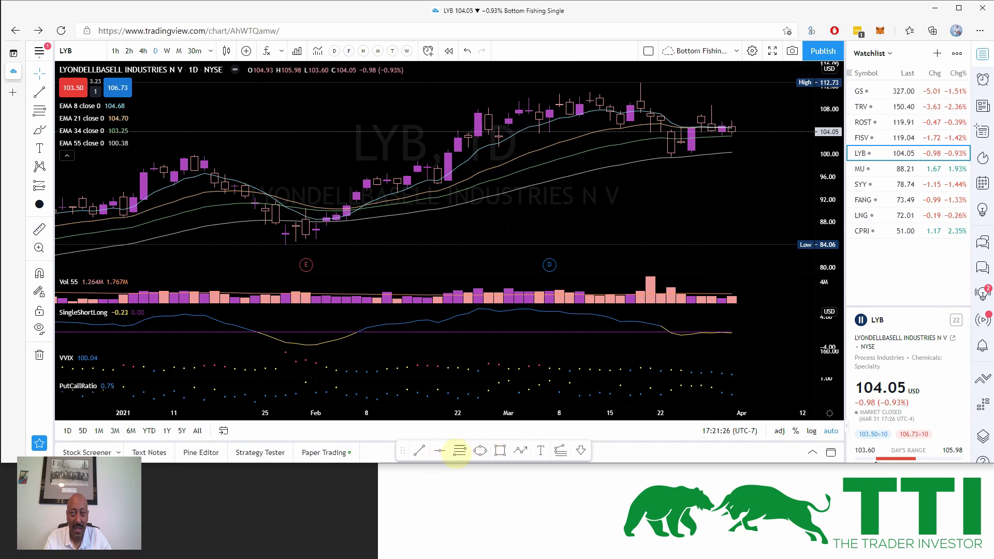
{"action": "left_click", "coordinate": [641, 83]}
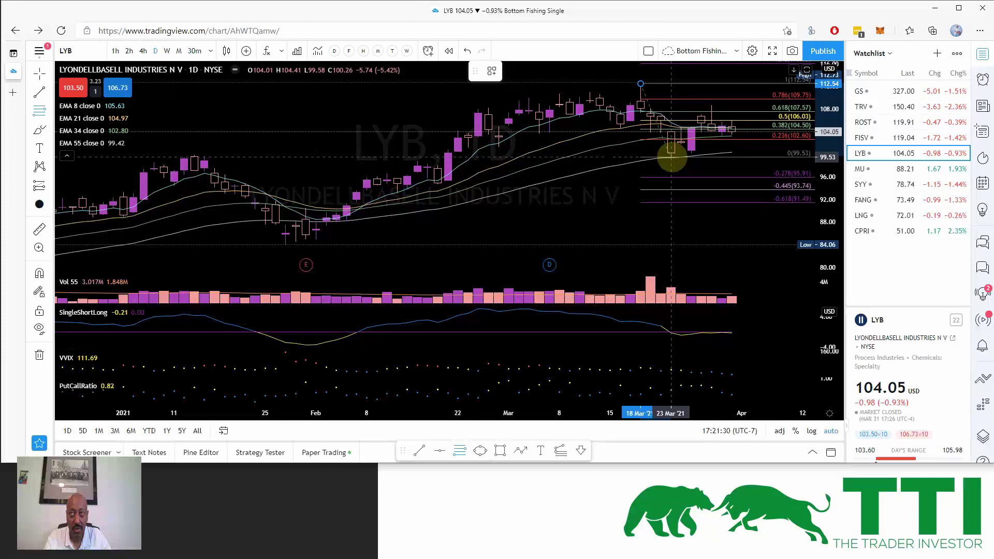
{"action": "left_click", "coordinate": [671, 157]}
{"action": "left_click_drag", "start_coordinate": [828, 109], "coordinate": [829, 129]}
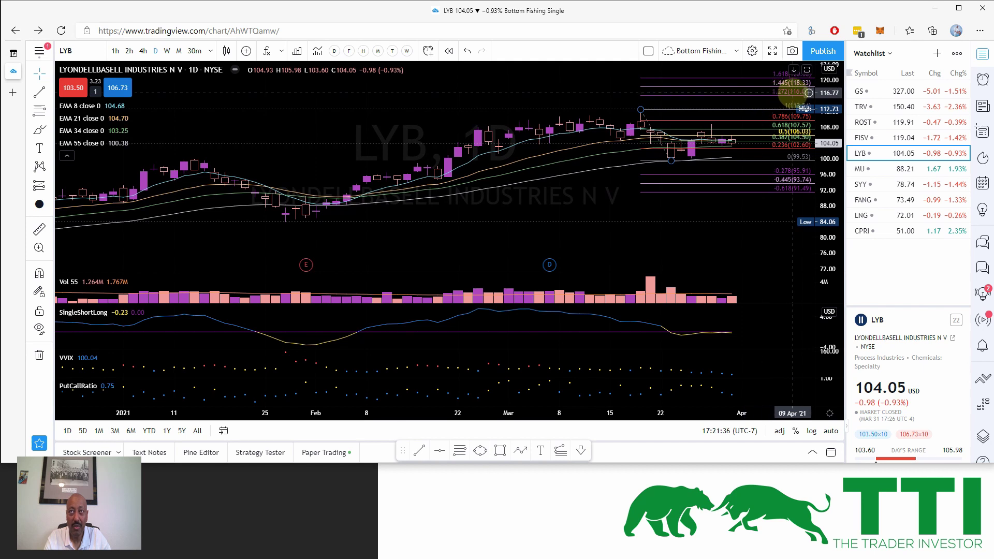
{"action": "left_click", "coordinate": [754, 93]}
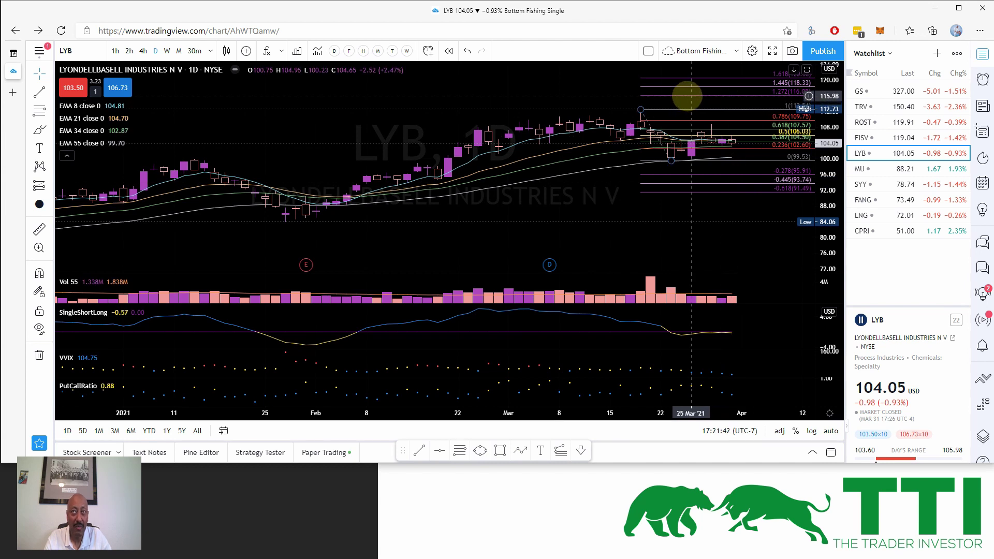
Step: Delete the Fibonacci retracement from the LYB chart and return the price scale to automatic
{"action": "left_click", "coordinate": [689, 96]}
{"action": "key", "text": "Delete"}
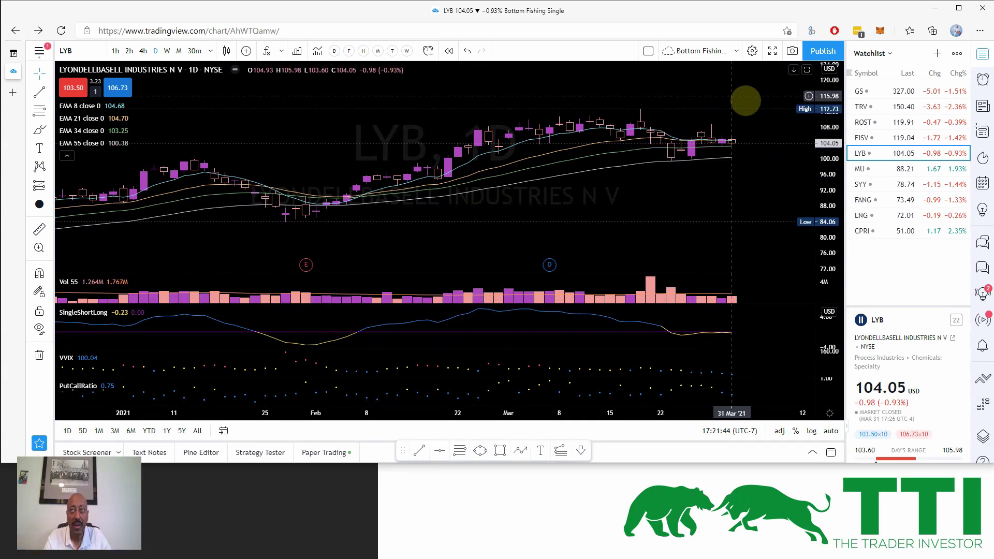
{"action": "left_click", "coordinate": [831, 431]}
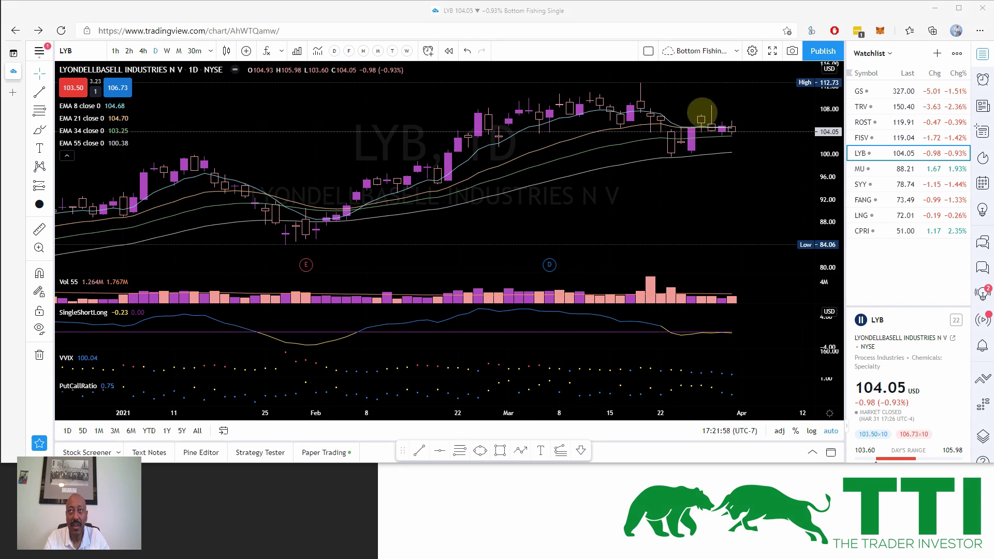
Step: Examine the latest LYB candles, then view the MU and SYY daily charts with the saved D indicator template applied
{"action": "left_click_drag", "start_coordinate": [701, 114], "coordinate": [721, 114]}
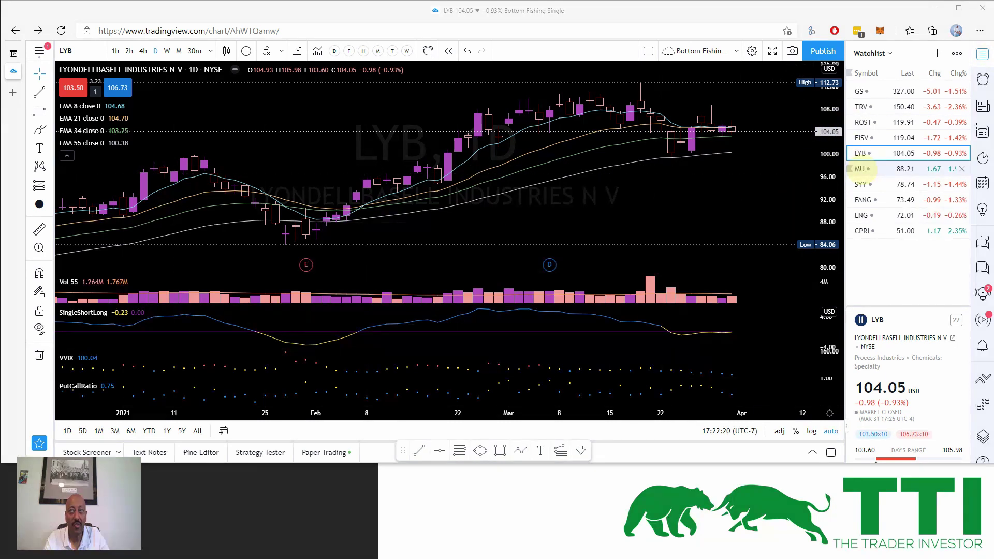
{"action": "left_click", "coordinate": [868, 168]}
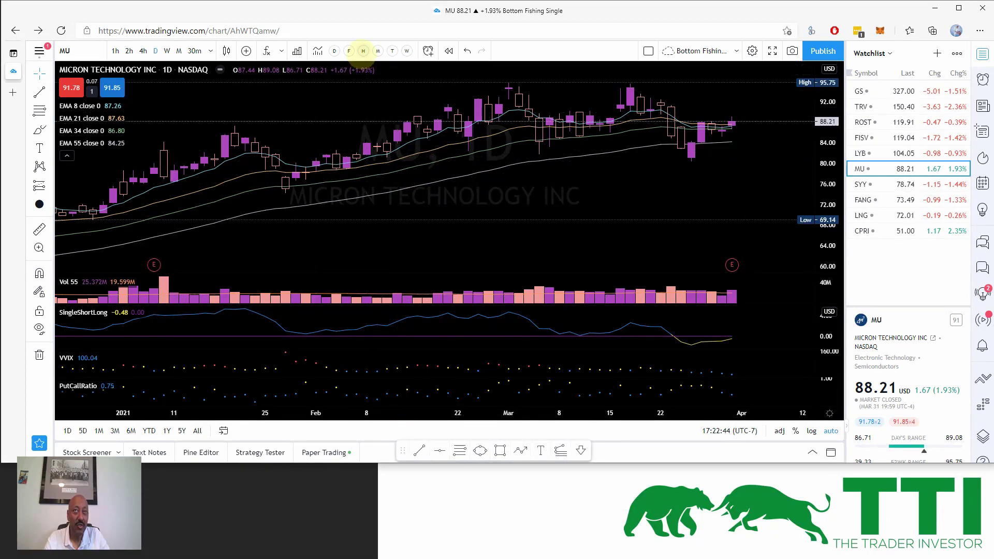
{"action": "left_click", "coordinate": [334, 51]}
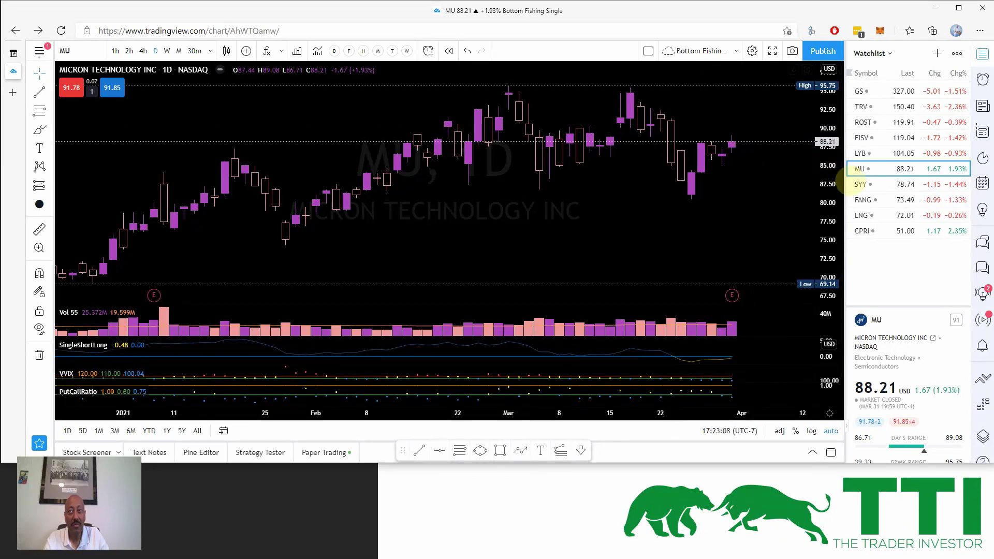
{"action": "left_click", "coordinate": [860, 185]}
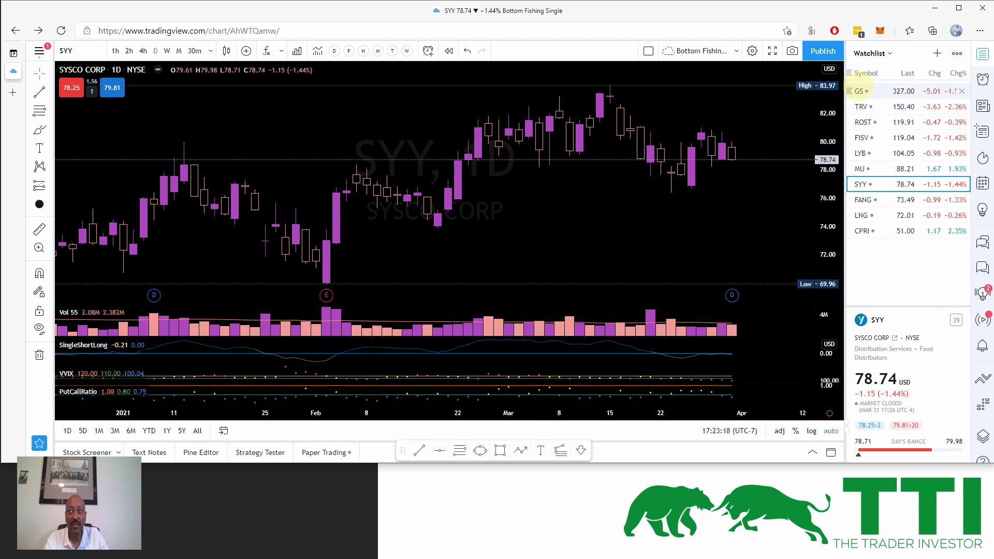
Step: Show the GS chart with the saved hourly indicator template and create an Only Once alert for GS crossing 326.60
{"action": "left_click", "coordinate": [859, 91]}
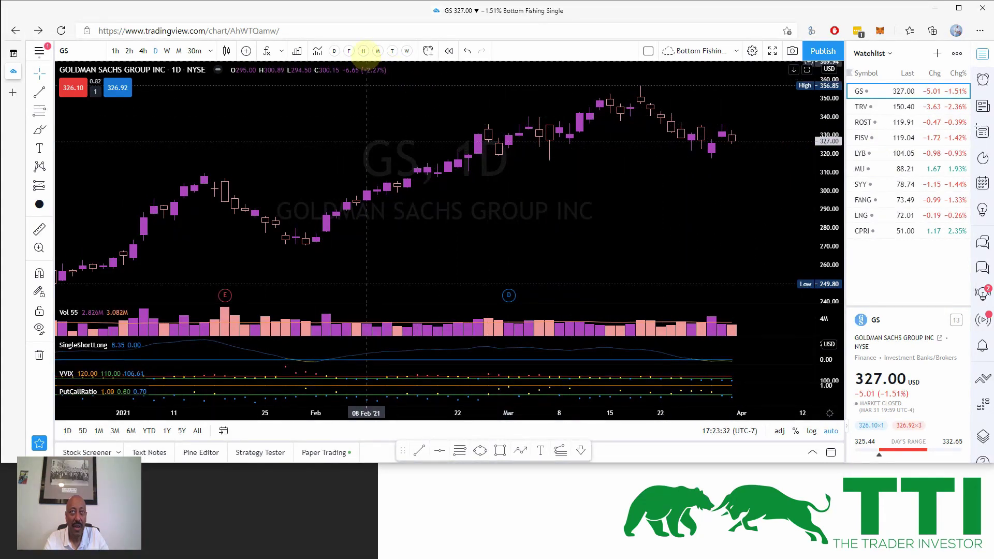
{"action": "left_click", "coordinate": [364, 51]}
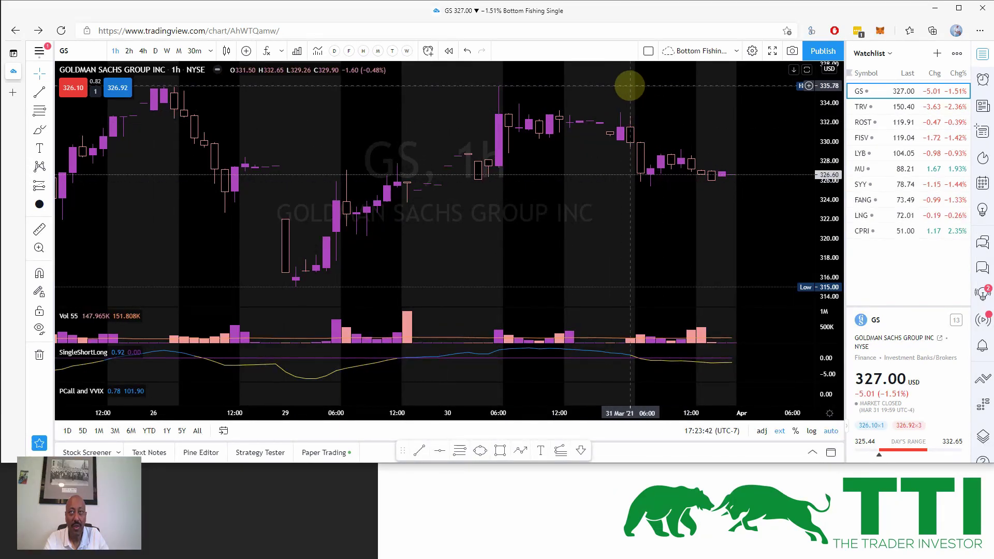
{"action": "right_click", "coordinate": [630, 85]}
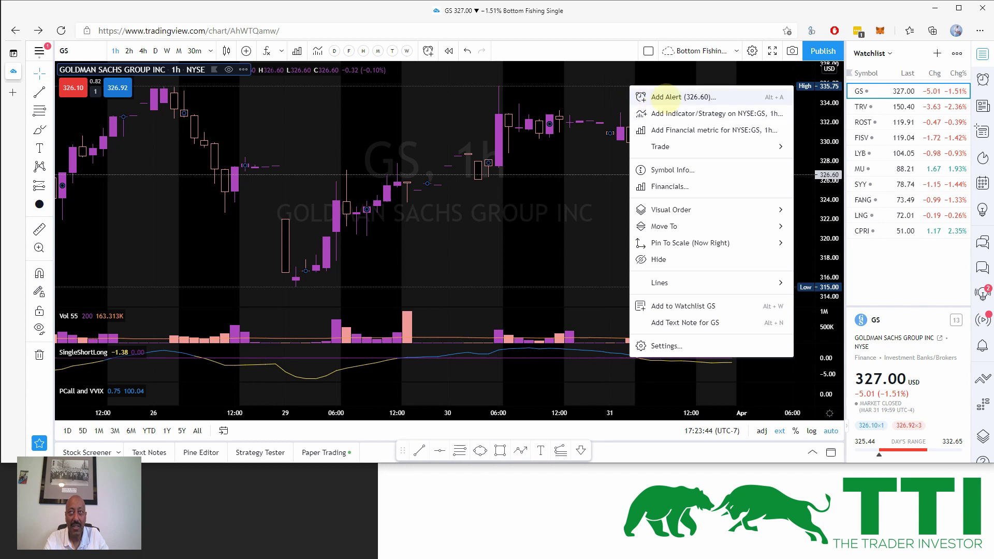
{"action": "left_click", "coordinate": [666, 97]}
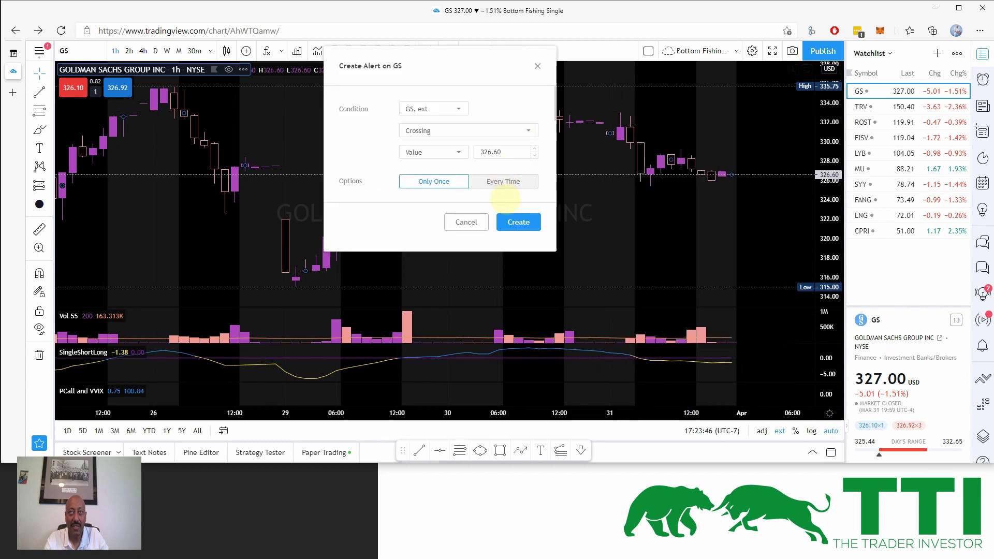
{"action": "left_click", "coordinate": [518, 223]}
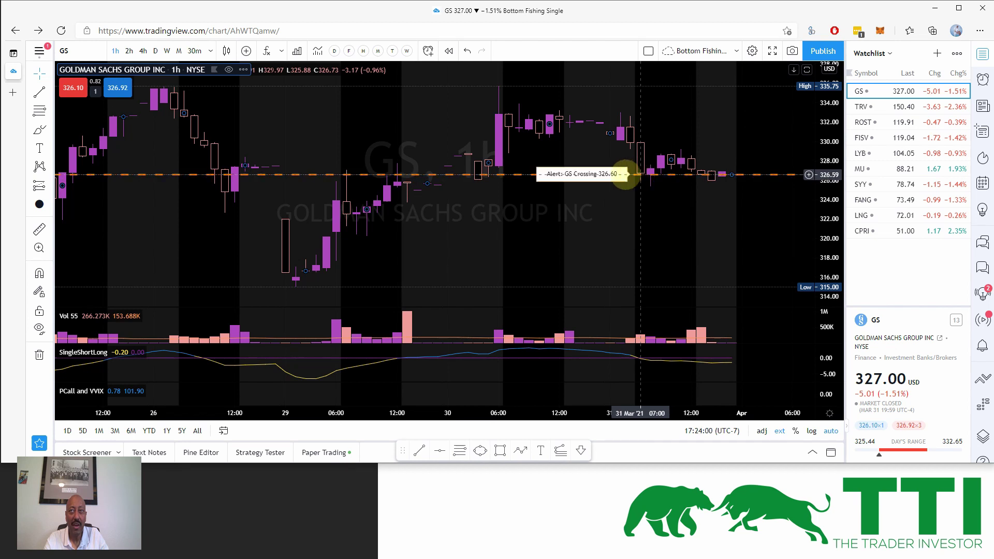
Step: Move the GS alert line up to the recent hourly high near 335.75 and save the changed alert
{"action": "left_click_drag", "start_coordinate": [623, 174], "coordinate": [642, 87]}
{"action": "left_click", "coordinate": [522, 222]}
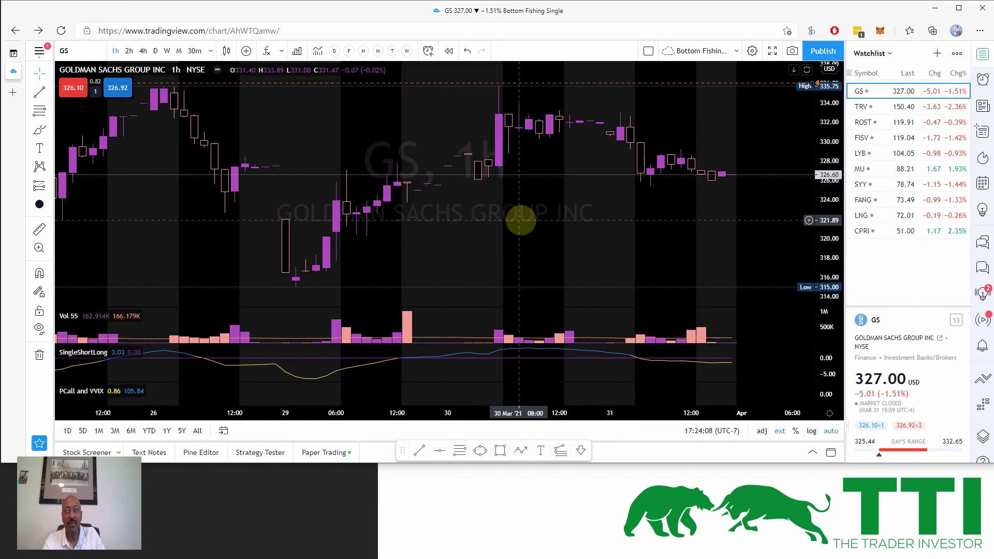
{"action": "left_click_drag", "start_coordinate": [714, 83], "coordinate": [724, 90]}
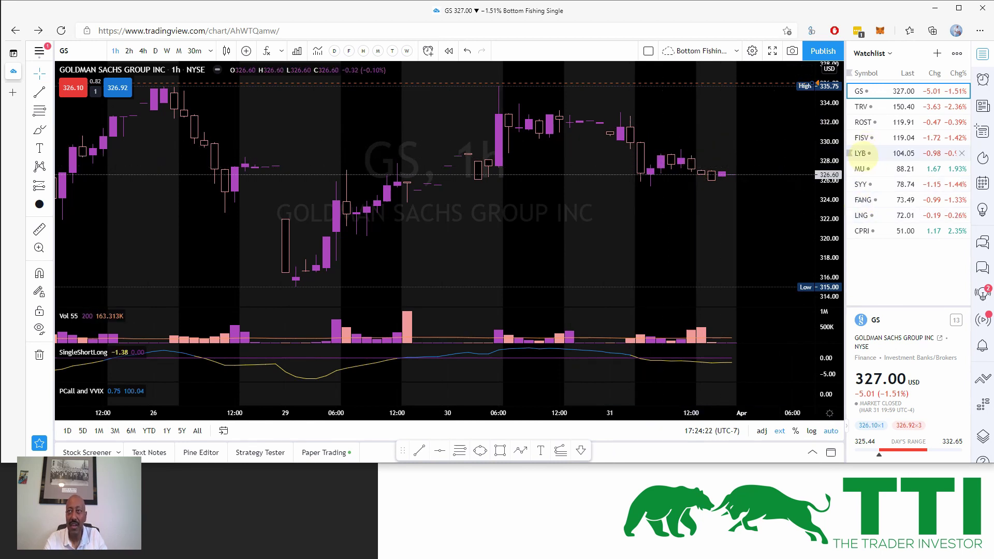
Step: Check the LYB hourly chart, remove LYB from the watchlist and display the MU hourly chart
{"action": "left_click", "coordinate": [864, 154]}
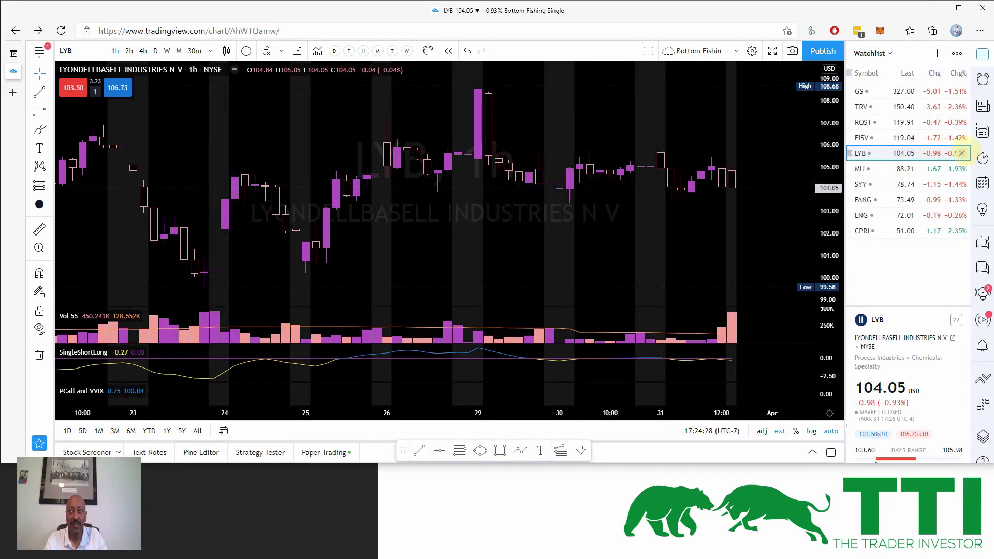
{"action": "left_click", "coordinate": [961, 153]}
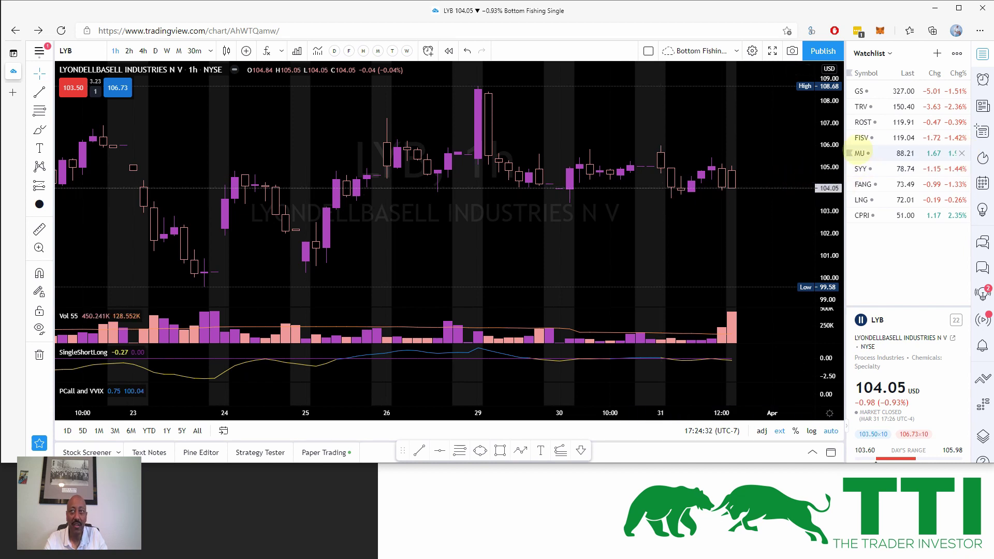
{"action": "left_click", "coordinate": [854, 153]}
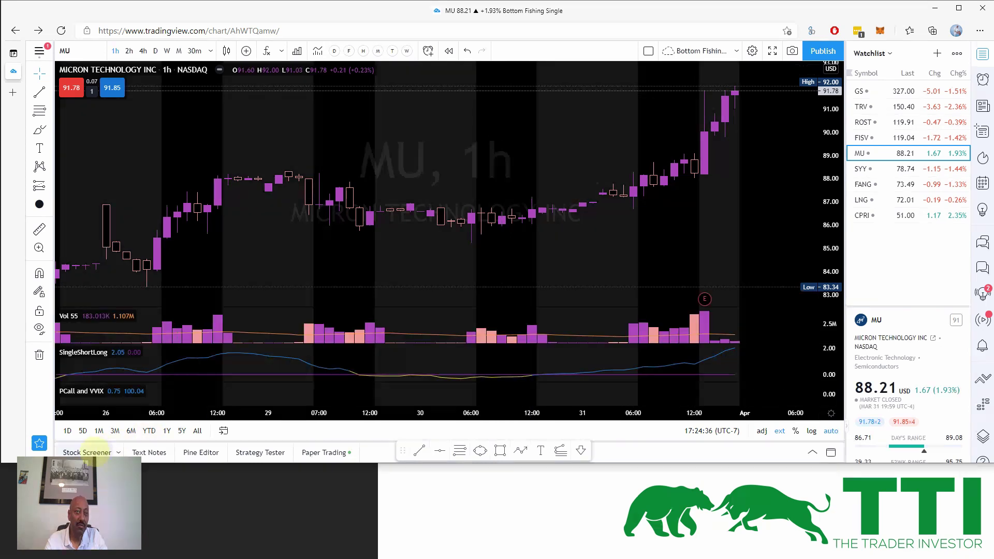
Step: Reopen the stock screener, close its filter settings and compare the relative volume of all stocks matching the Bottom Fishing screen
{"action": "left_click", "coordinate": [88, 452]}
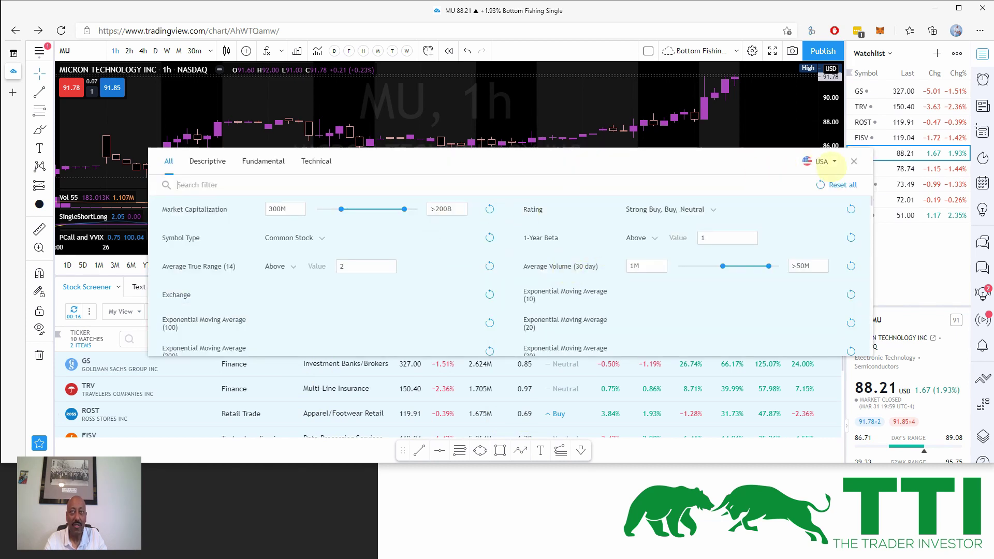
{"action": "left_click", "coordinate": [854, 162]}
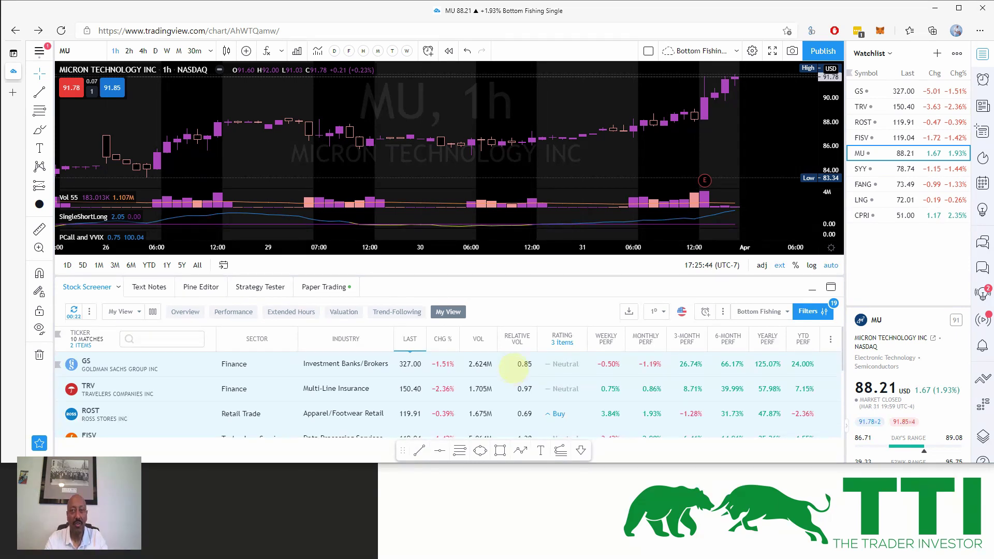
{"action": "scroll", "coordinate": [511, 366], "scroll_direction": "down", "scroll_amount": 1}
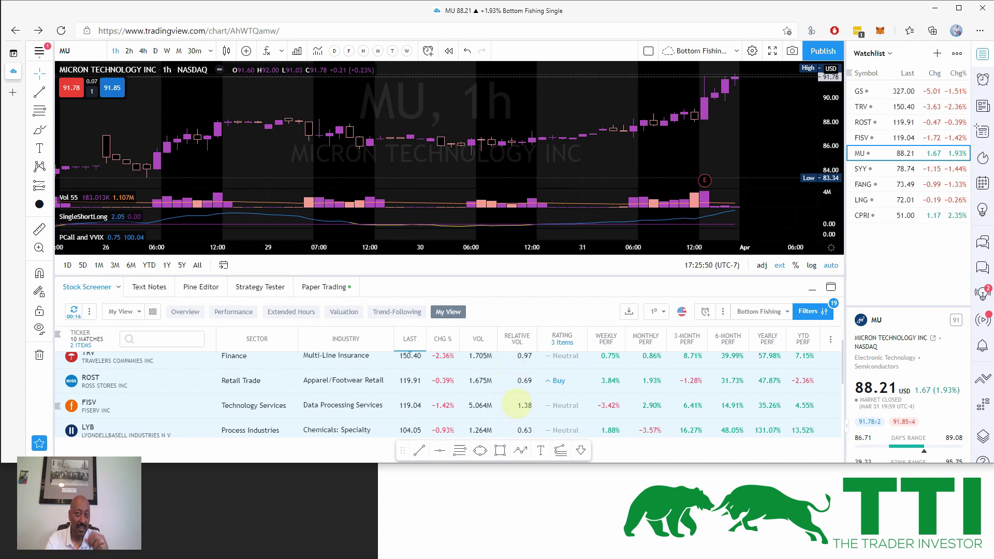
{"action": "scroll", "coordinate": [512, 404], "scroll_direction": "down", "scroll_amount": 1}
{"action": "scroll", "coordinate": [518, 404], "scroll_direction": "down", "scroll_amount": 1}
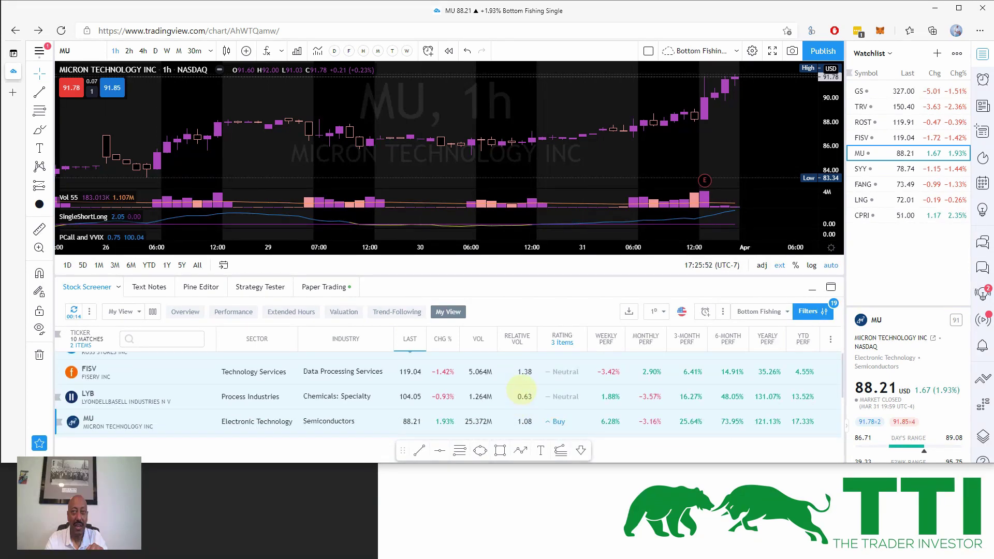
{"action": "scroll", "coordinate": [518, 386], "scroll_direction": "down", "scroll_amount": 1}
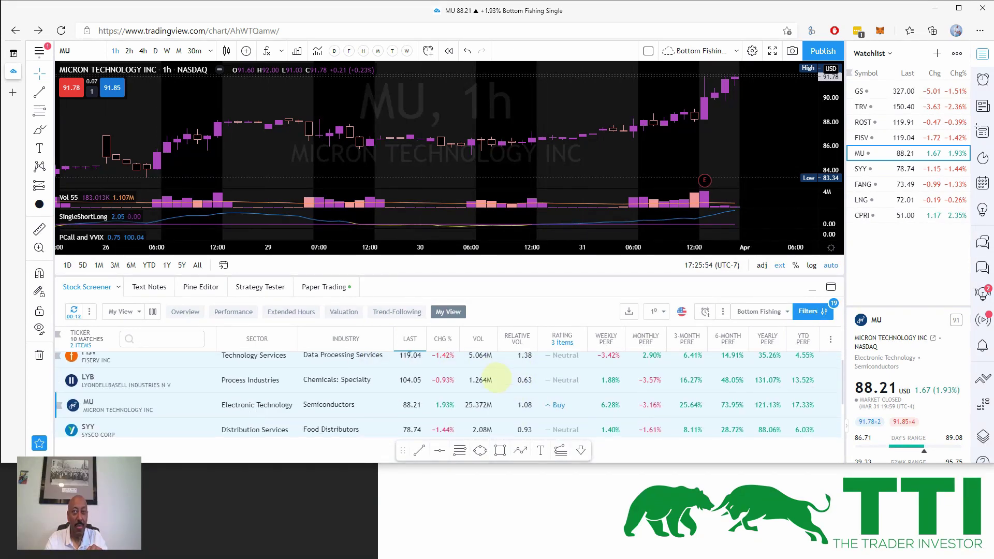
{"action": "scroll", "coordinate": [525, 388], "scroll_direction": "down", "scroll_amount": 2}
{"action": "scroll", "coordinate": [522, 391], "scroll_direction": "up", "scroll_amount": 1}
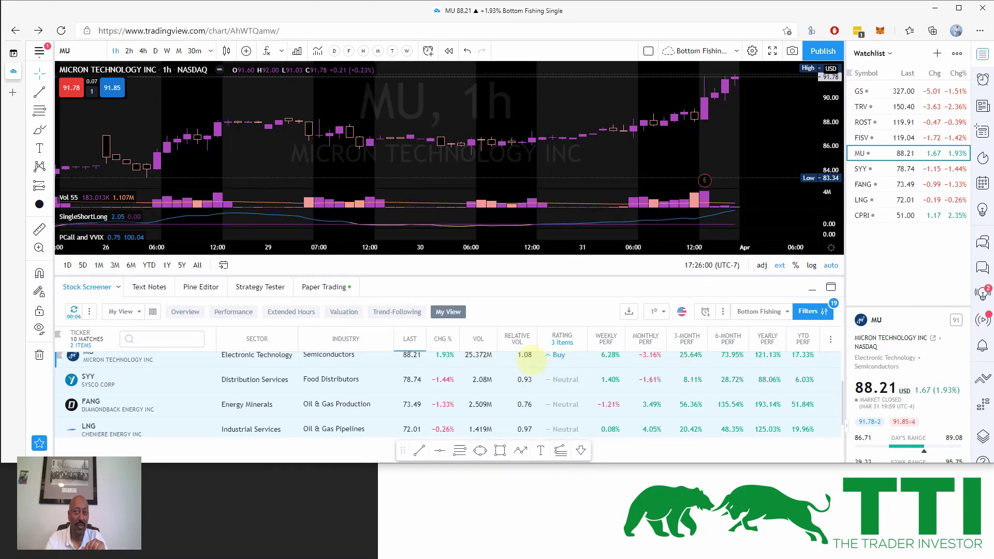
{"action": "scroll", "coordinate": [525, 380], "scroll_direction": "down", "scroll_amount": 1}
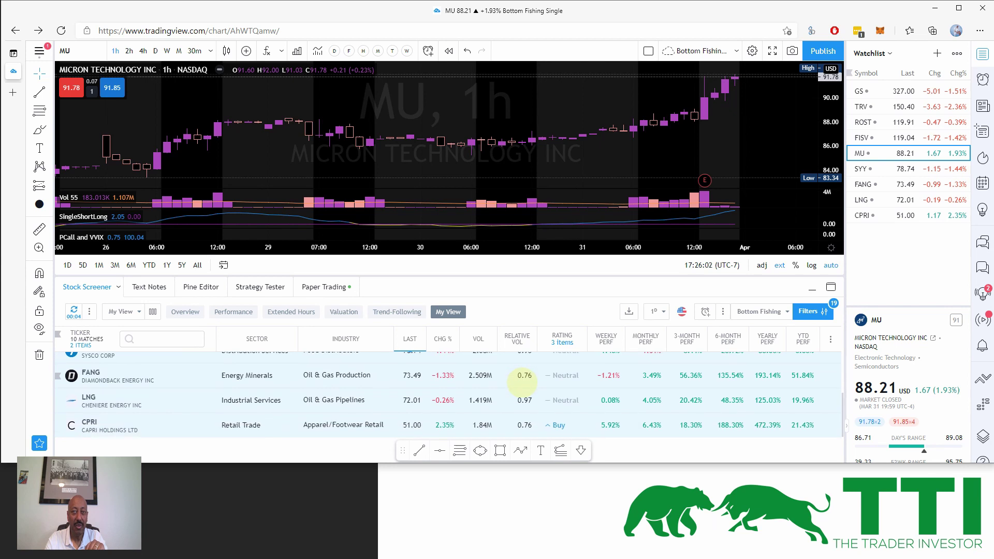
{"action": "scroll", "coordinate": [524, 382], "scroll_direction": "up", "scroll_amount": 2}
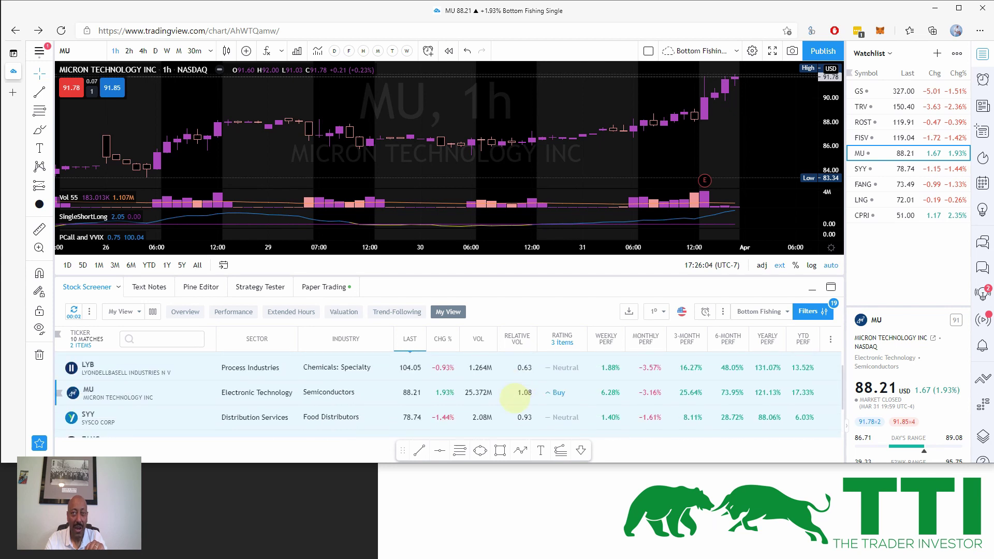
{"action": "scroll", "coordinate": [516, 399], "scroll_direction": "up", "scroll_amount": 1}
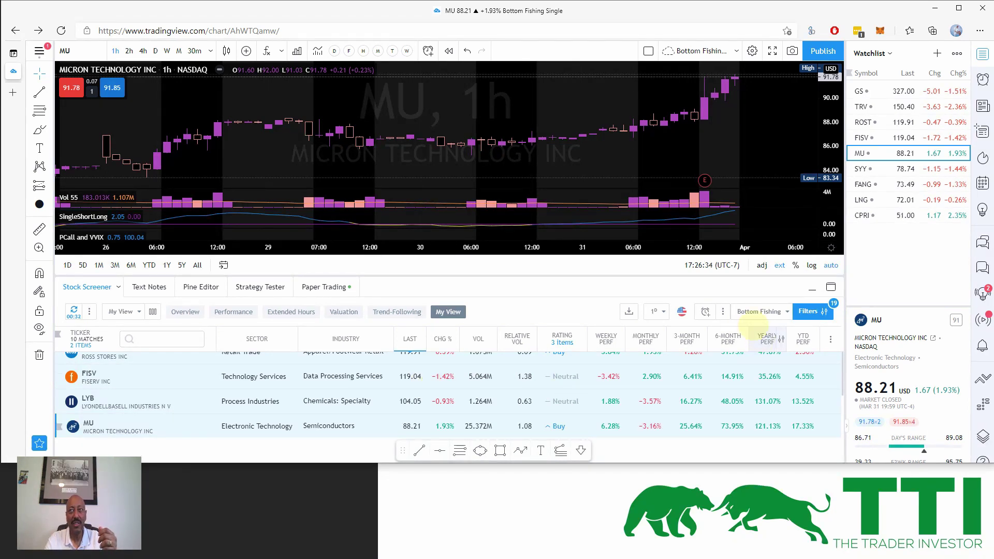
Step: Remove FISV from the watchlist and hide the stock screener to show the full MU chart
{"action": "left_click", "coordinate": [962, 138]}
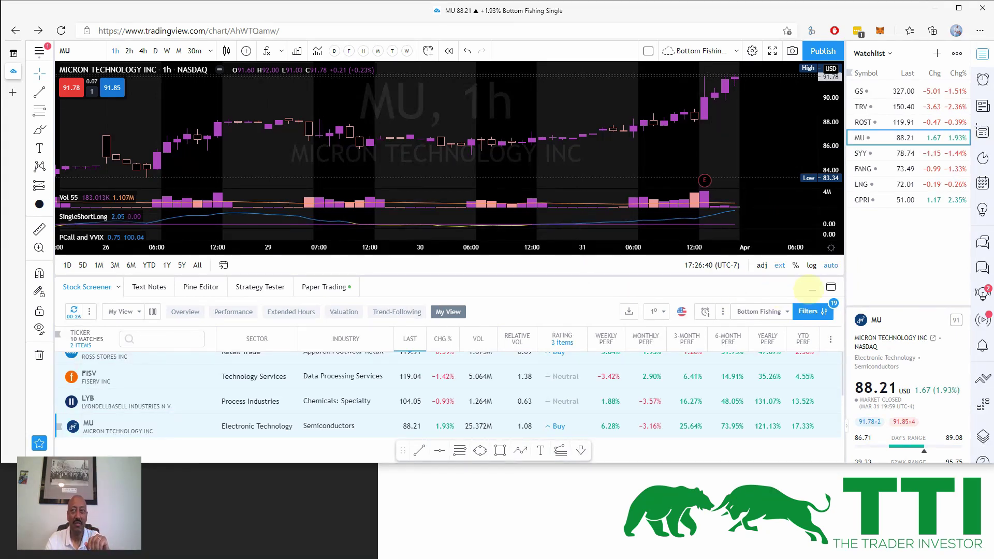
{"action": "left_click", "coordinate": [812, 289]}
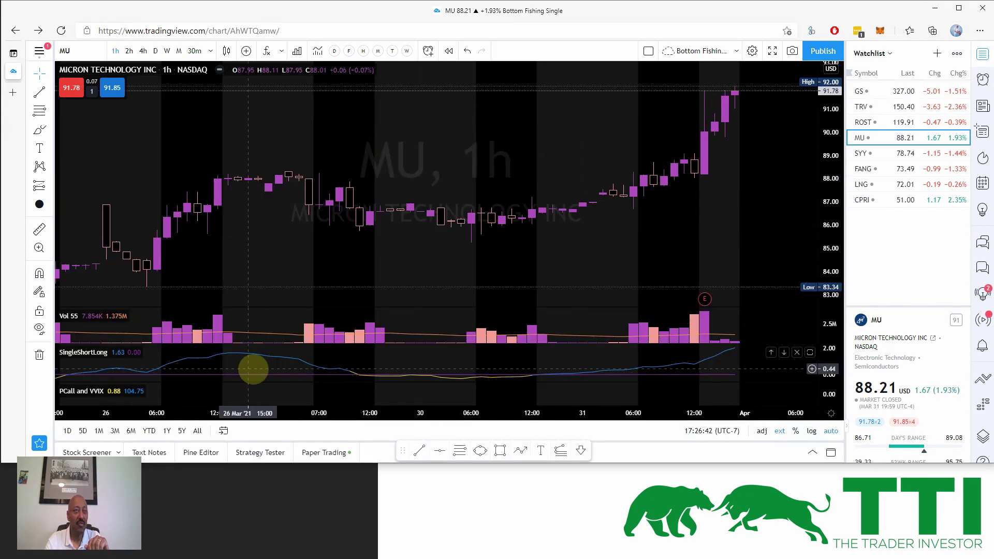